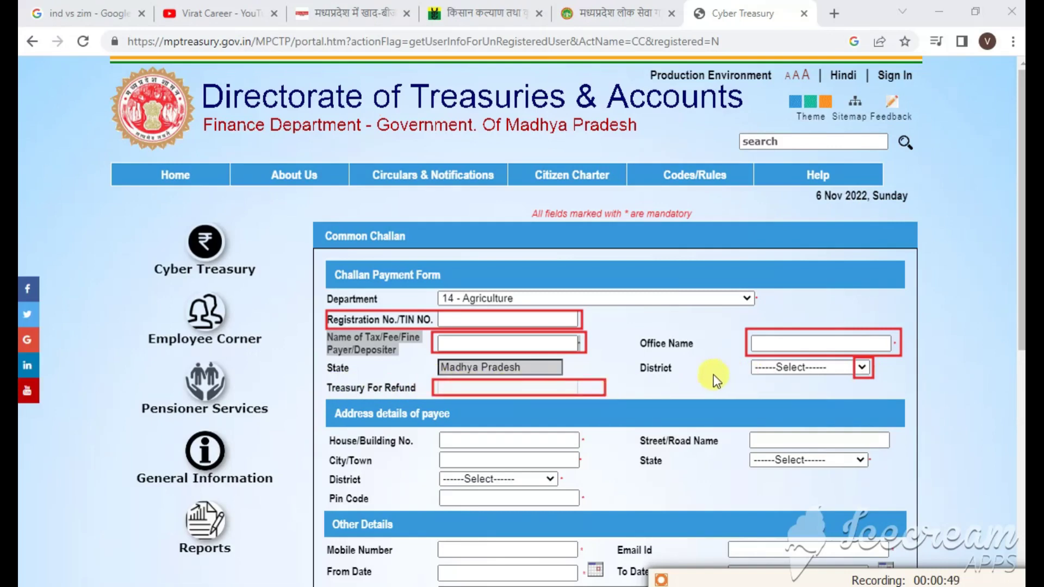
{"action": "left_click_drag", "start_coordinate": [363, 416], "coordinate": [475, 427]}
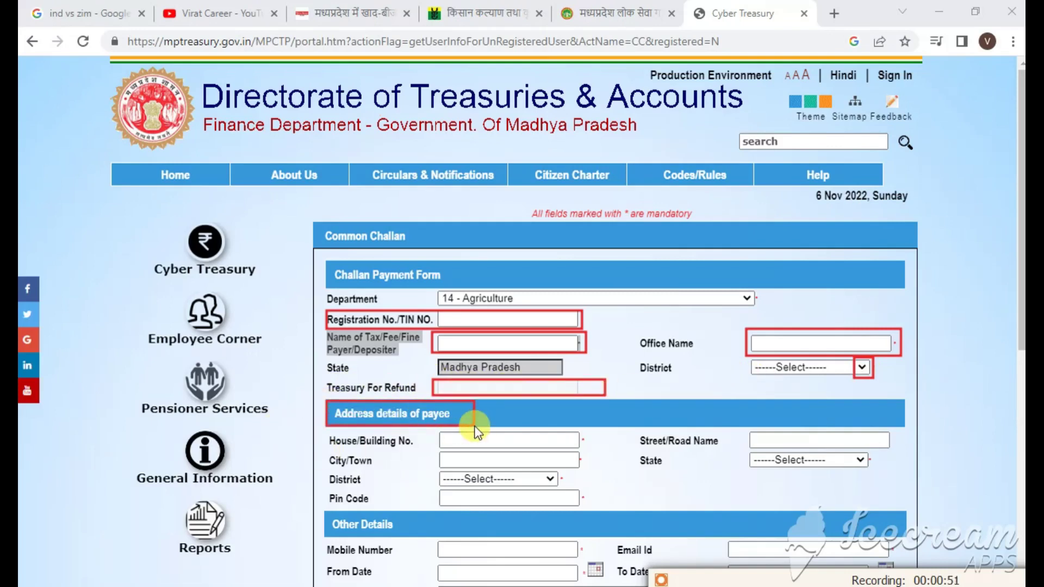
{"action": "mouse_move", "coordinate": [324, 279]}
{"action": "left_mouse_down"}
{"action": "mouse_move", "coordinate": [339, 321]}
{"action": "mouse_move", "coordinate": [732, 395]}
{"action": "mouse_move", "coordinate": [912, 395]}
{"action": "left_mouse_up"}
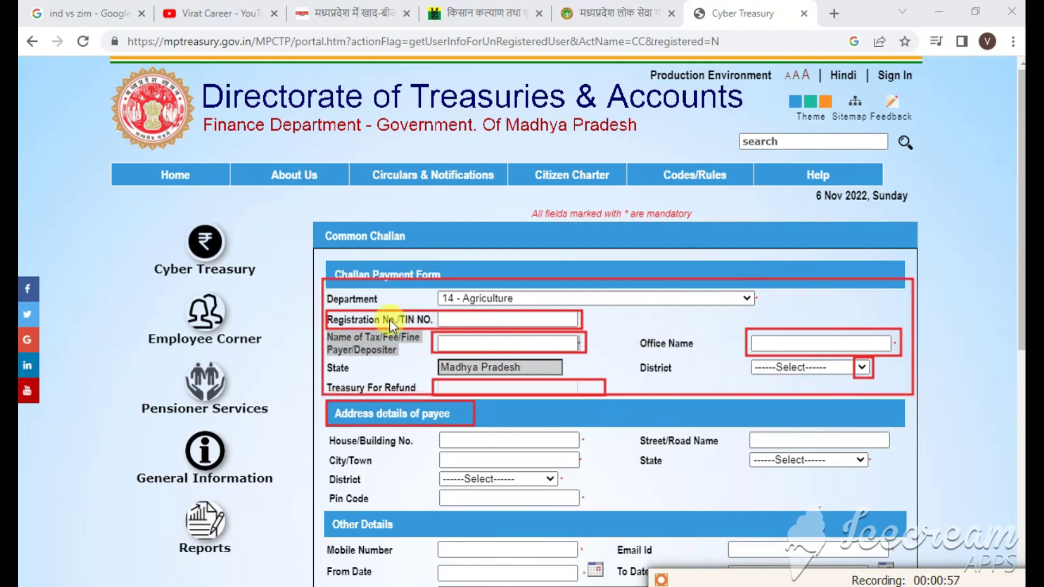
{"action": "left_click_drag", "start_coordinate": [331, 402], "coordinate": [463, 427]}
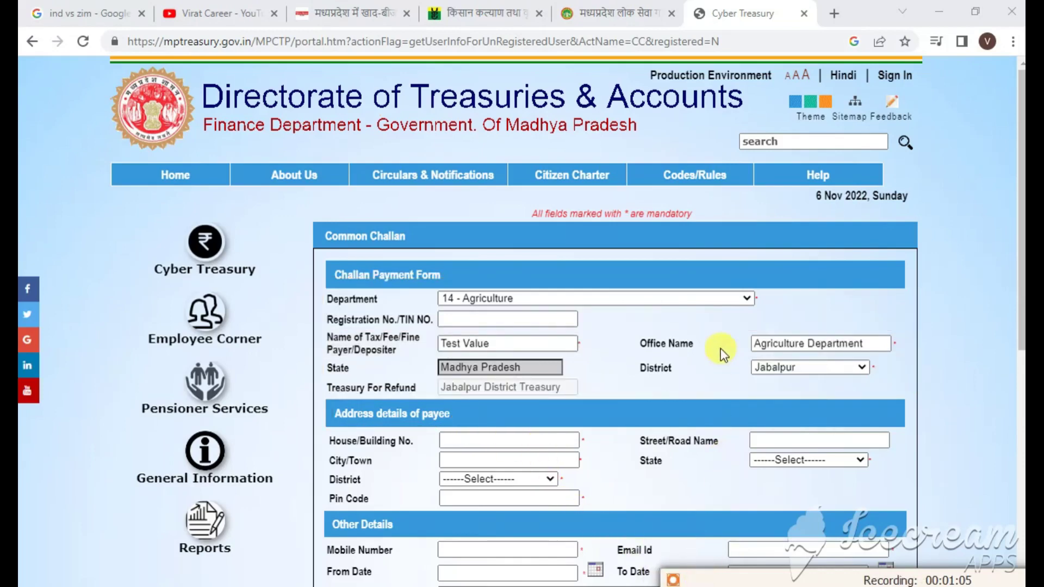
{"action": "mouse_move", "coordinate": [639, 354]}
{"action": "left_mouse_down"}
{"action": "mouse_move", "coordinate": [768, 377]}
{"action": "mouse_move", "coordinate": [916, 383]}
{"action": "left_mouse_up"}
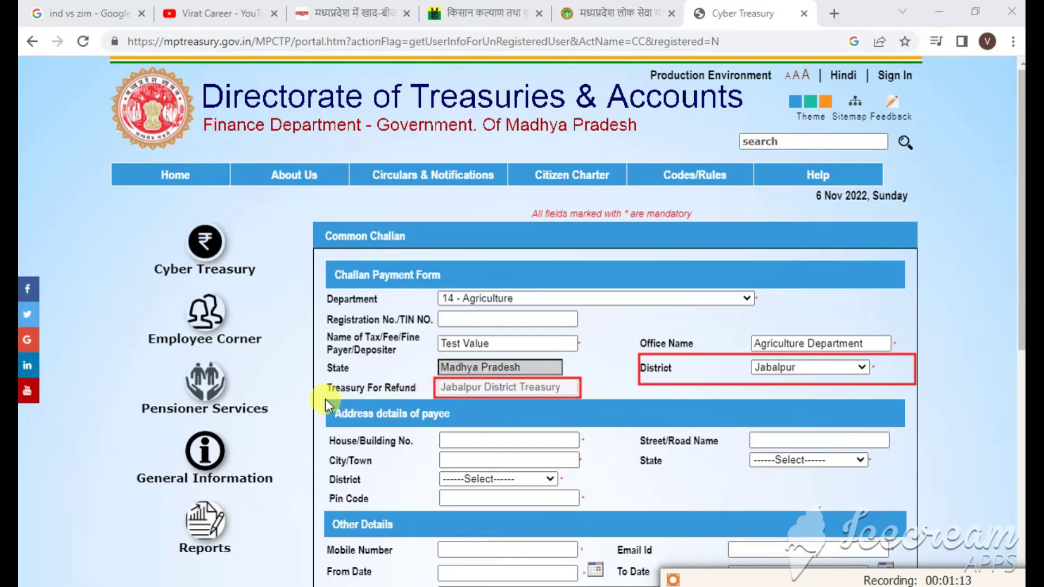
{"action": "mouse_move", "coordinate": [325, 399]}
{"action": "left_mouse_down"}
{"action": "mouse_move", "coordinate": [494, 474]}
{"action": "mouse_move", "coordinate": [929, 509]}
{"action": "left_mouse_up"}
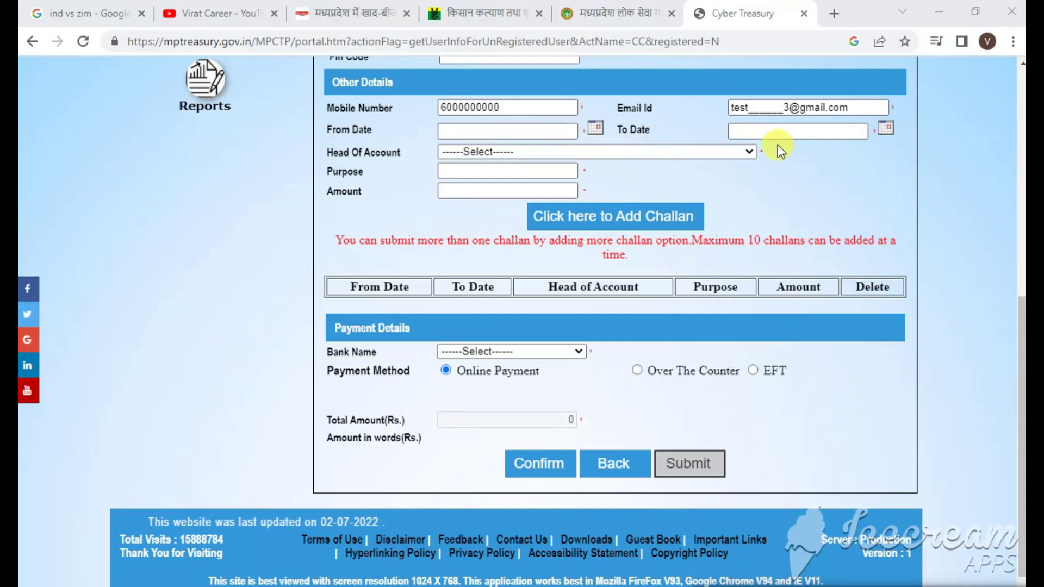
Set the challan period from 05/11/2022 to 04/11/2023 in the other details.
{"action": "left_click", "coordinate": [595, 127]}
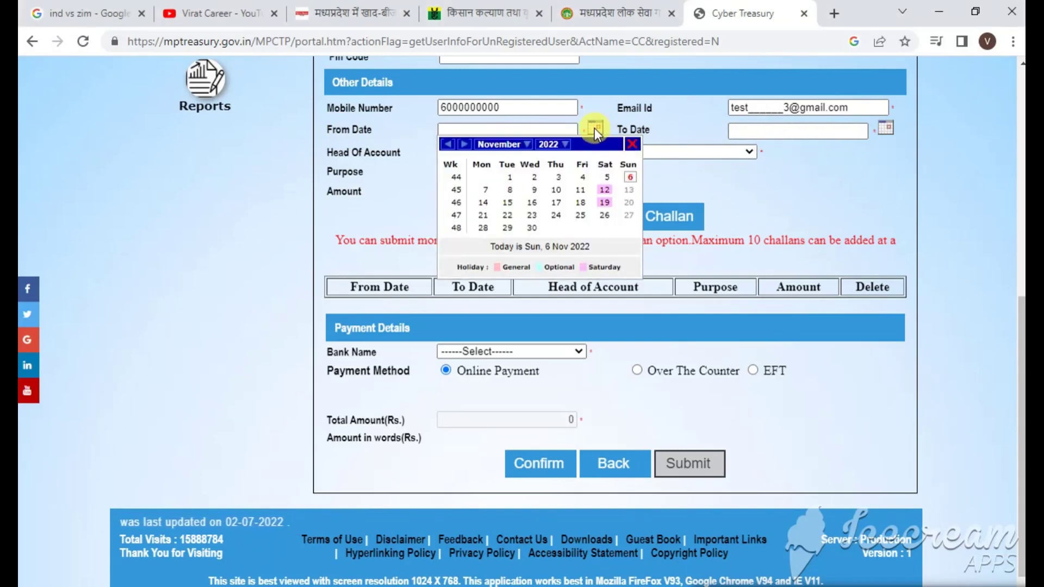
{"action": "left_click", "coordinate": [606, 179]}
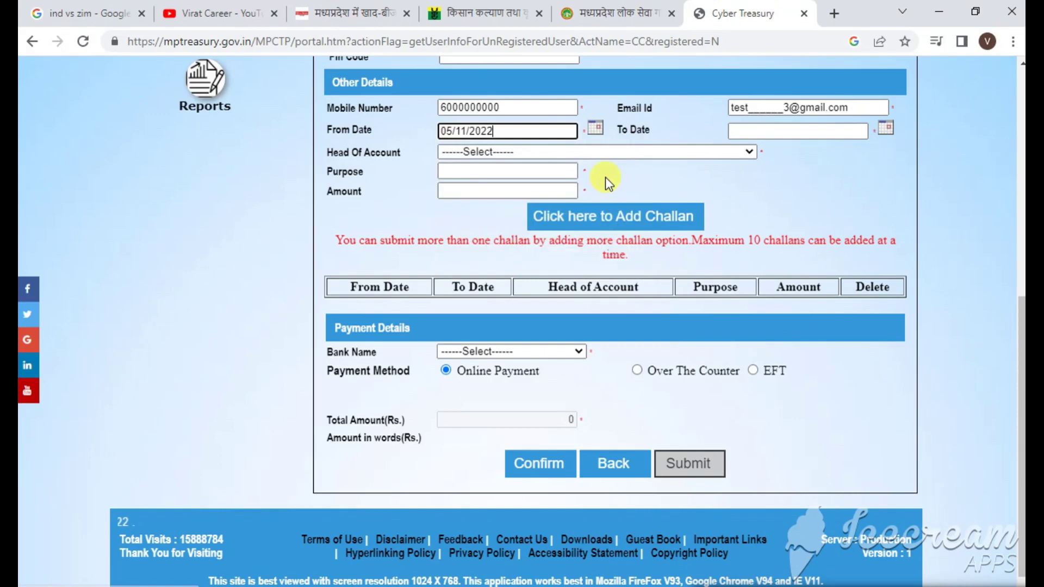
{"action": "left_click", "coordinate": [883, 126]}
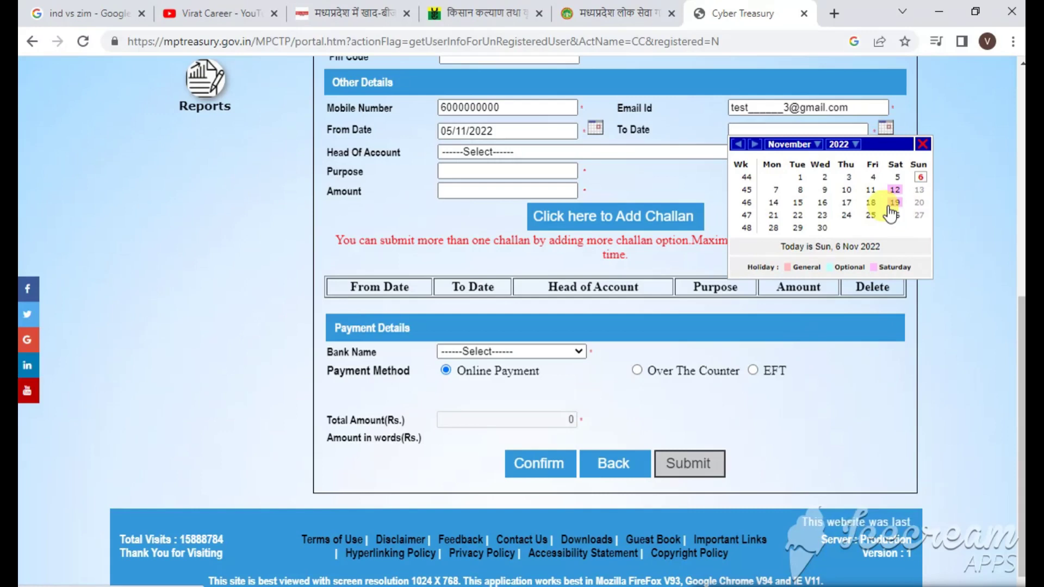
{"action": "left_click", "coordinate": [839, 146]}
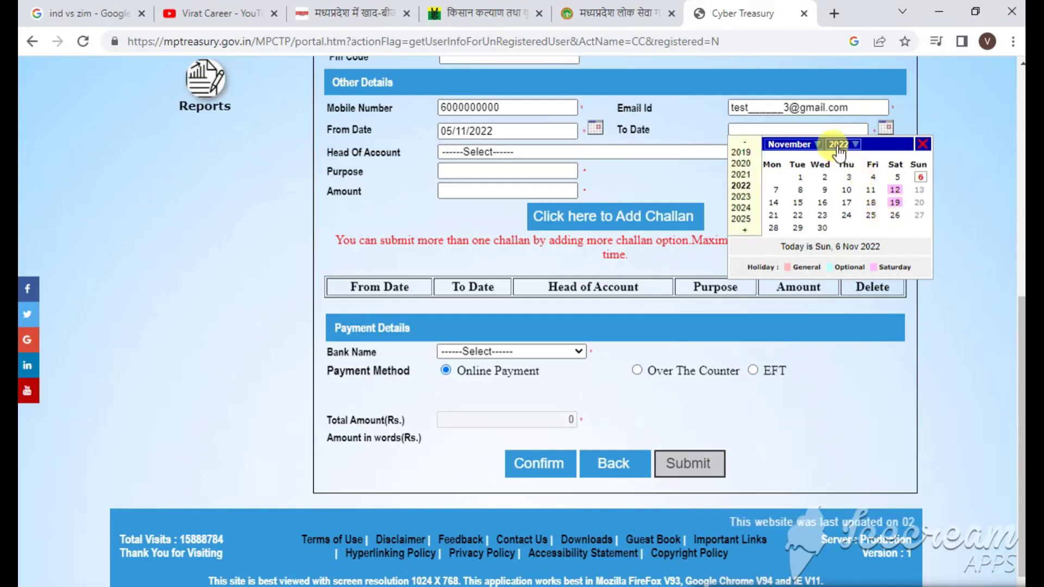
{"action": "left_click", "coordinate": [741, 196]}
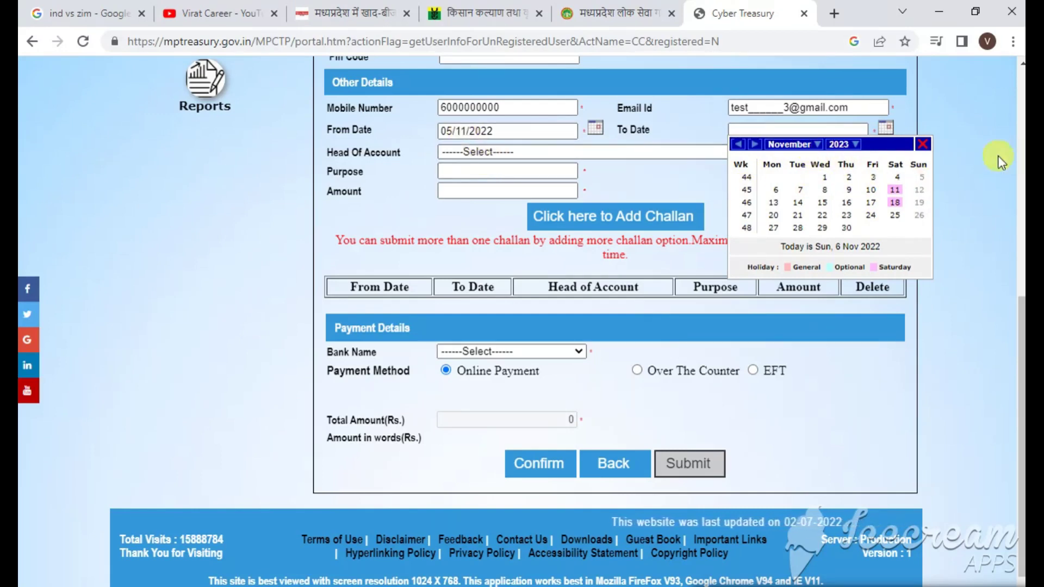
{"action": "left_click", "coordinate": [897, 178]}
{"action": "left_click", "coordinate": [840, 181]}
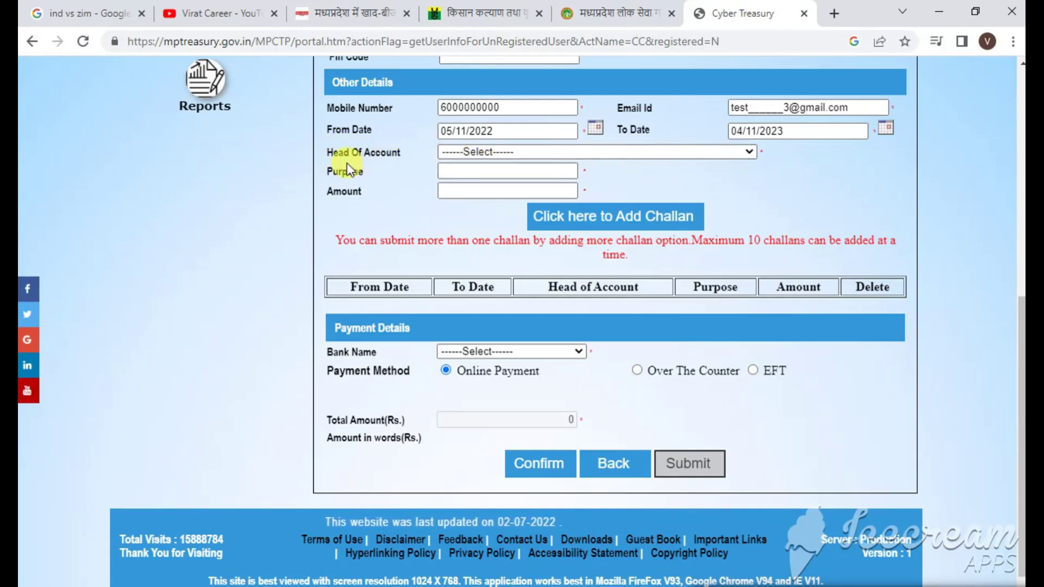
Choose "0401 - 00 - 800 - 0000 - Other Receipts" as head of account and enter "khad registration" as the purpose.
{"action": "left_click", "coordinate": [684, 152]}
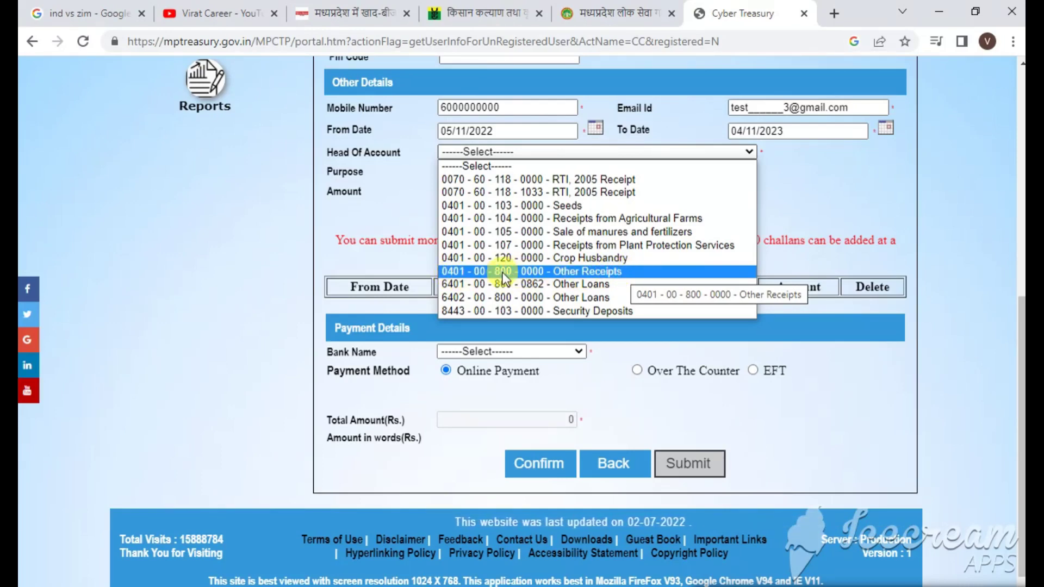
{"action": "left_click", "coordinate": [544, 272]}
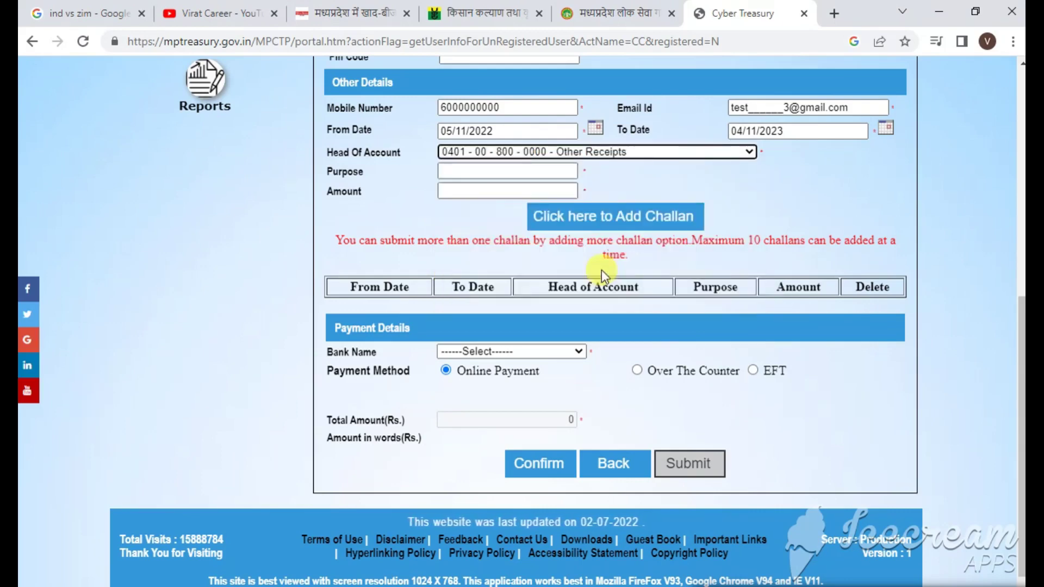
{"action": "left_click", "coordinate": [471, 173]}
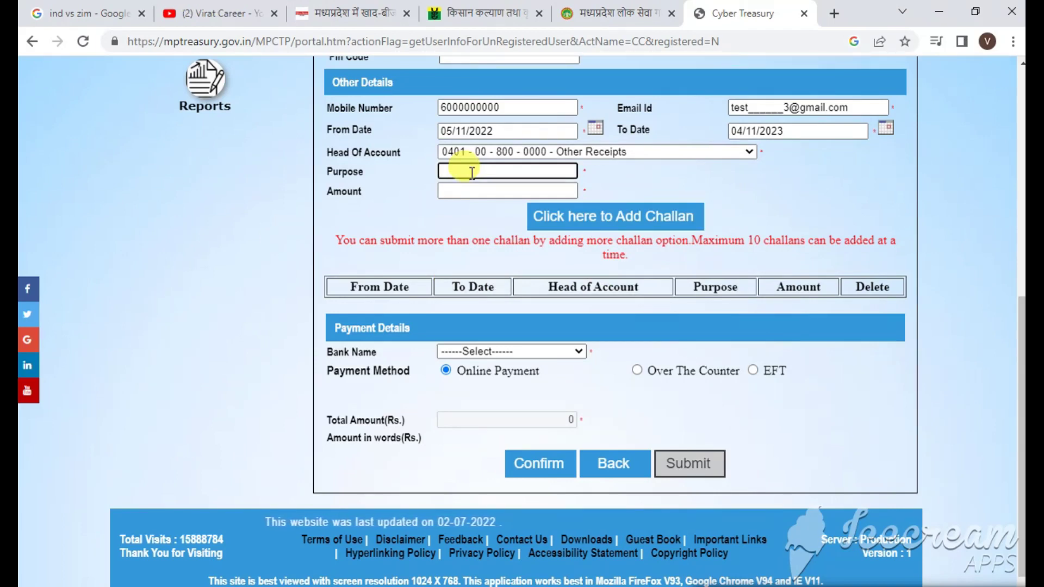
{"action": "type", "text": "kh"}
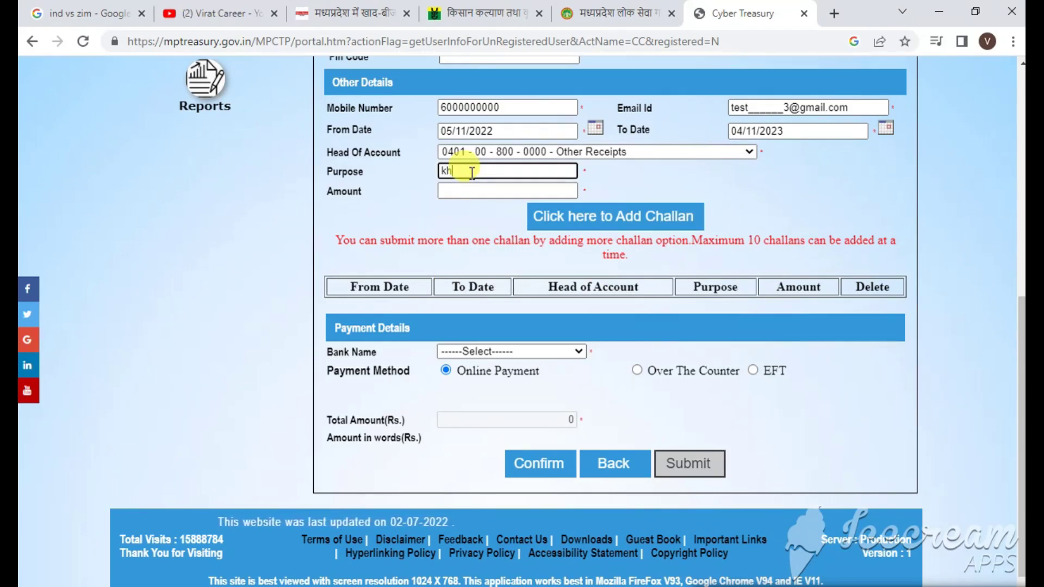
{"action": "type", "text": "ad"}
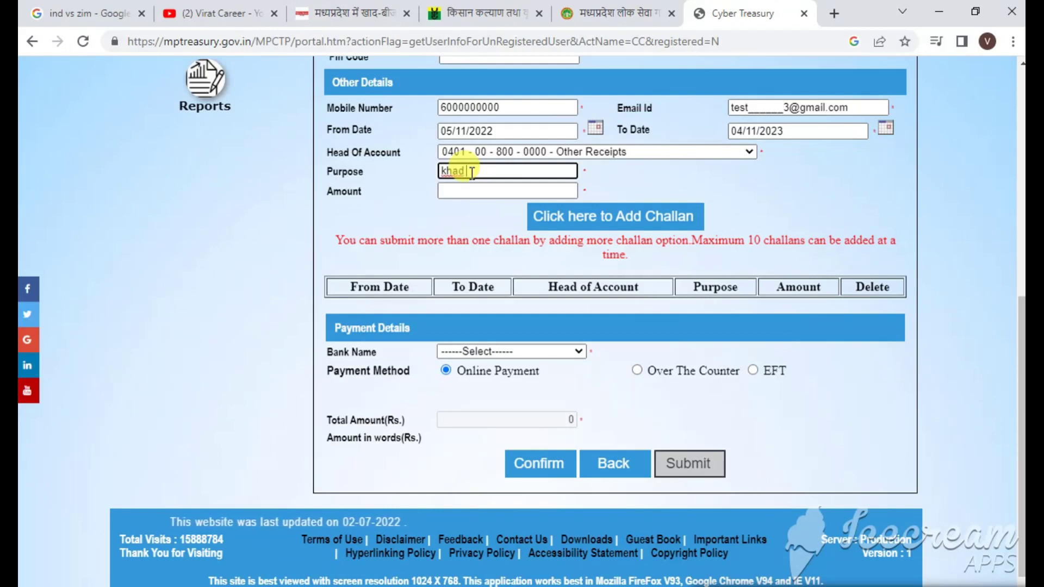
{"action": "type", "text": " regi"}
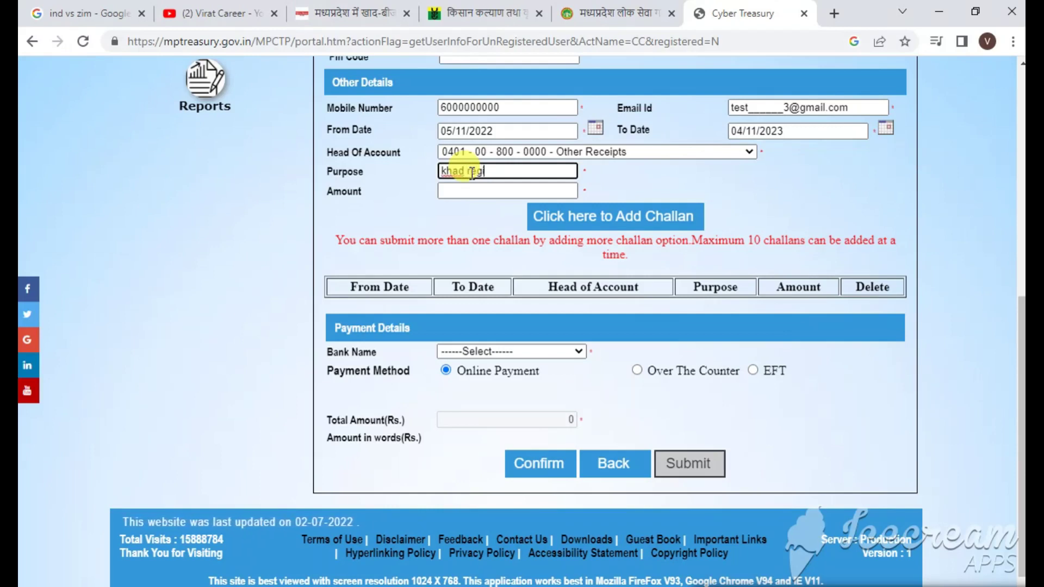
{"action": "type", "text": "strat"}
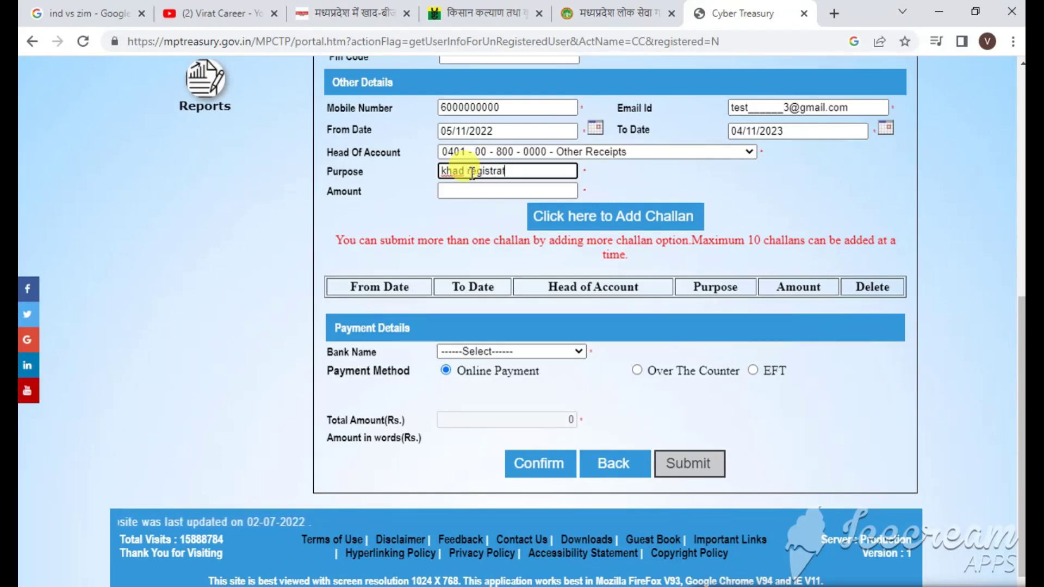
{"action": "type", "text": "ion"}
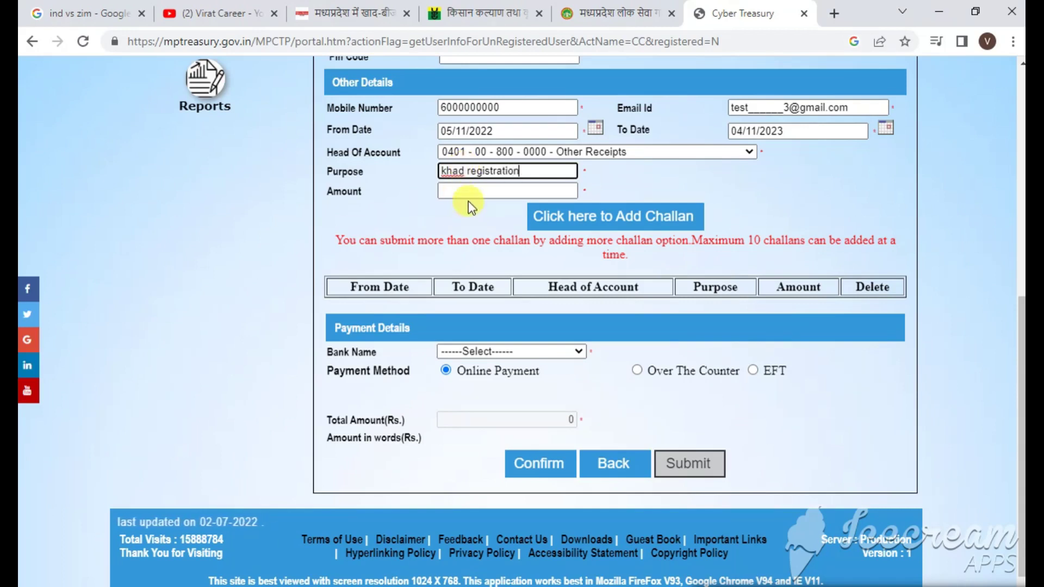
Set the amount to 1250 and add the challan entry to the list.
{"action": "left_click", "coordinate": [466, 190]}
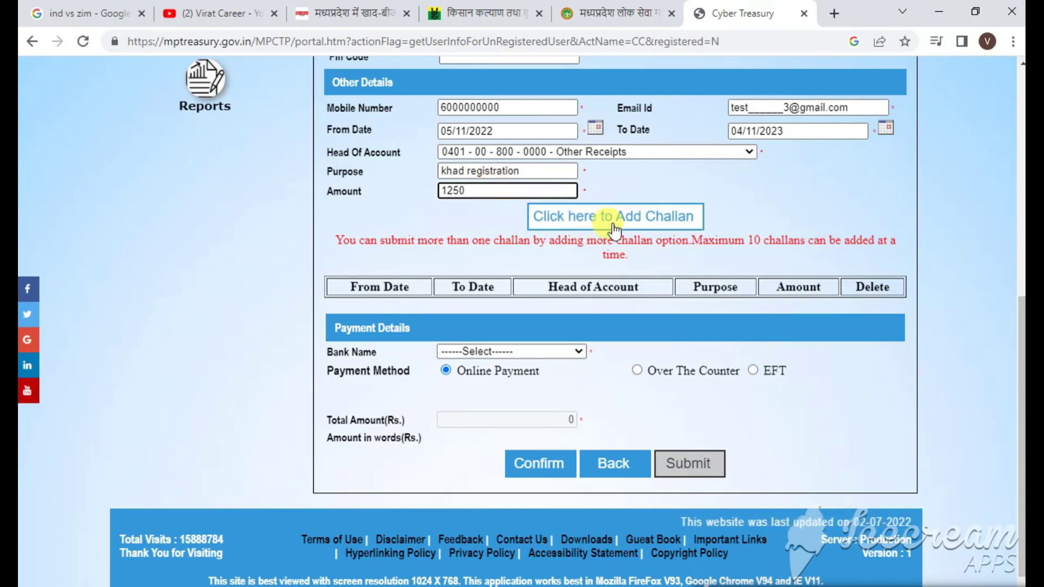
{"action": "left_click", "coordinate": [582, 225]}
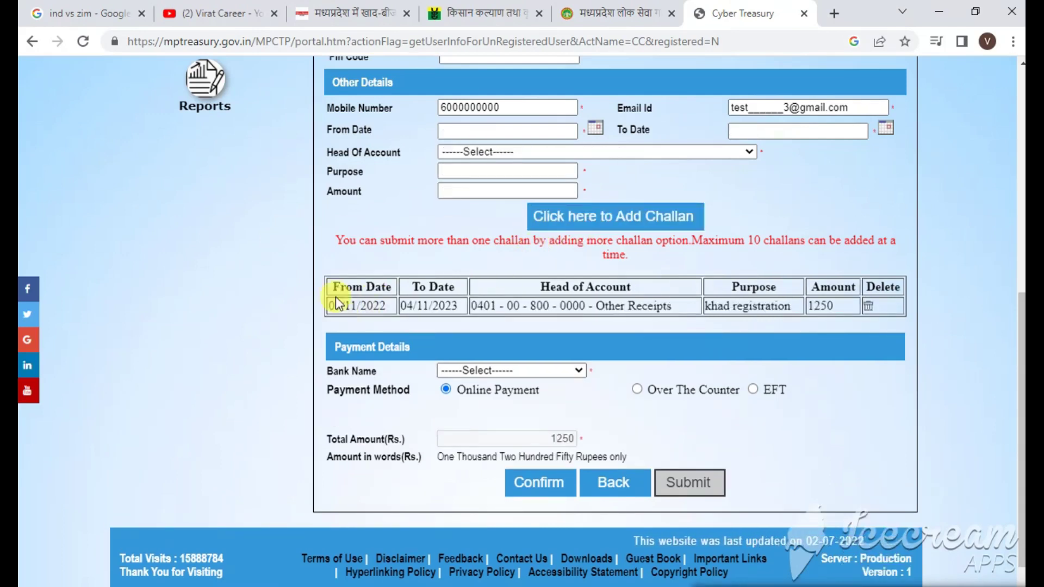
{"action": "left_click_drag", "start_coordinate": [335, 297], "coordinate": [872, 313]}
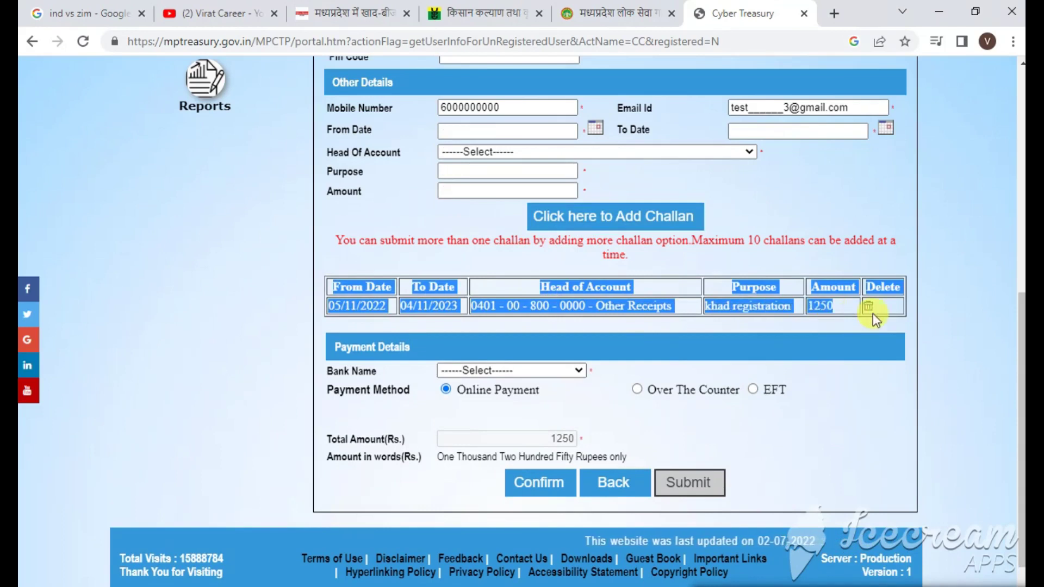
{"action": "left_click", "coordinate": [830, 328]}
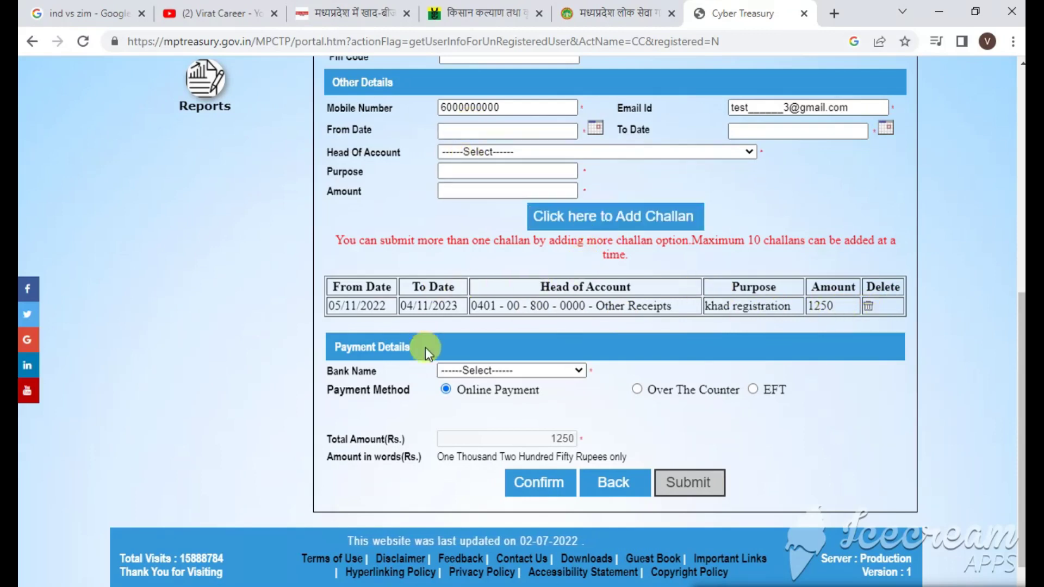
Choose UPI PAYMENT as the bank name in the payment details.
{"action": "left_click", "coordinate": [468, 370]}
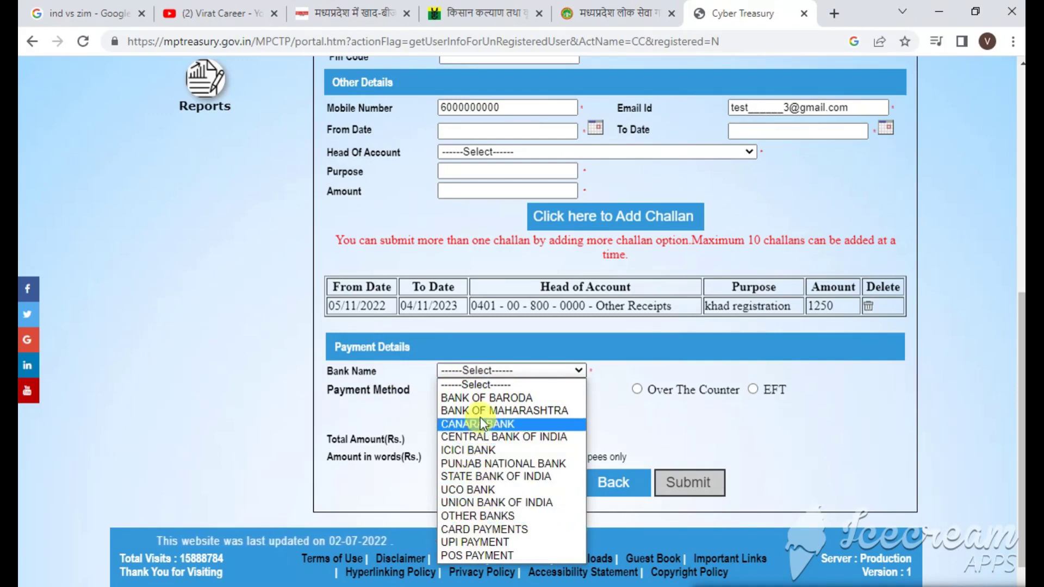
{"action": "left_click", "coordinate": [488, 540]}
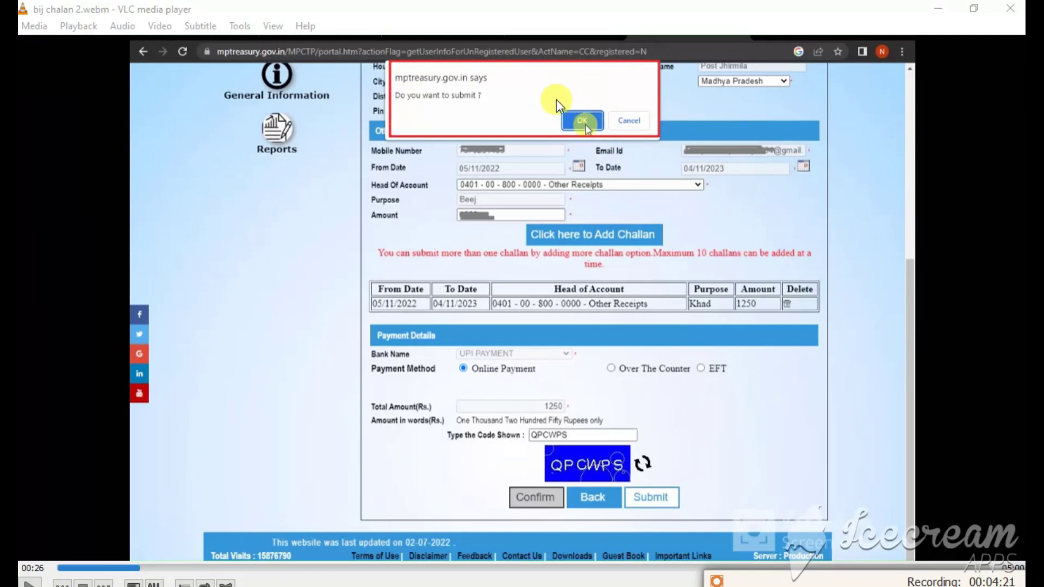
{"action": "left_click_drag", "start_coordinate": [556, 99], "coordinate": [610, 142]}
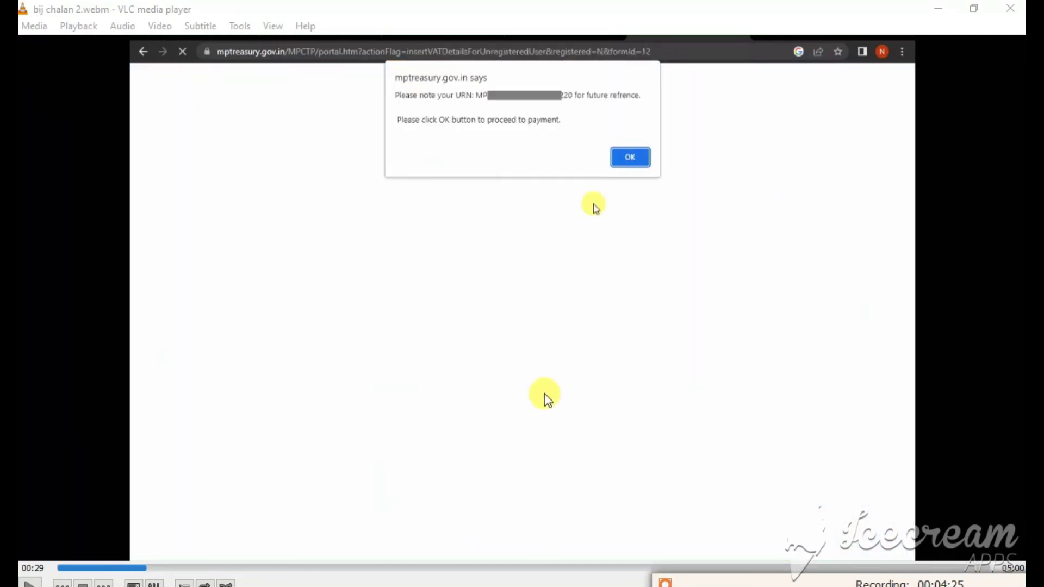
{"action": "left_click_drag", "start_coordinate": [382, 61], "coordinate": [681, 188]}
{"action": "mouse_move", "coordinate": [891, 575]}
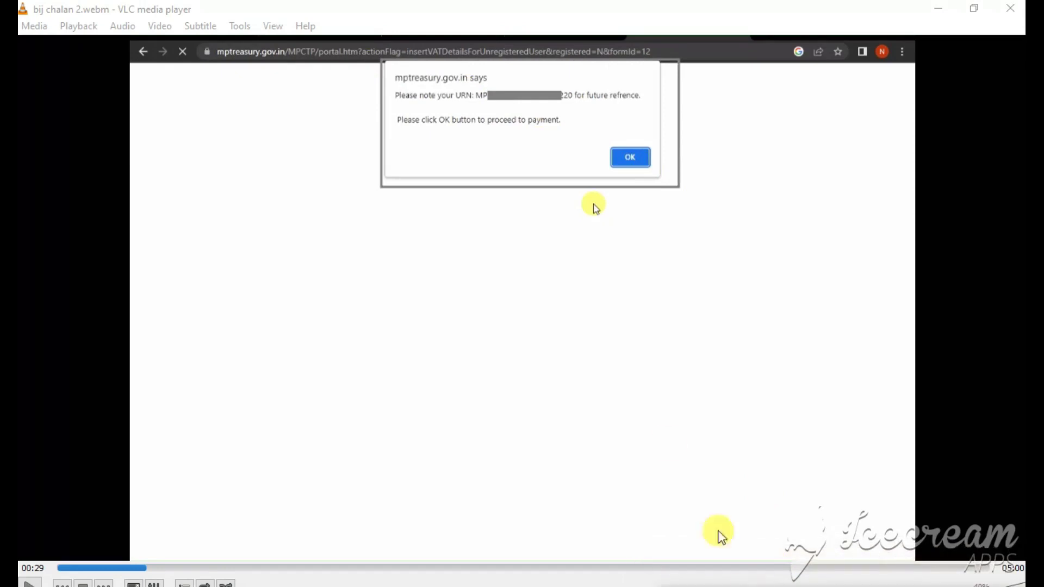
{"action": "left_click_drag", "start_coordinate": [377, 59], "coordinate": [674, 180]}
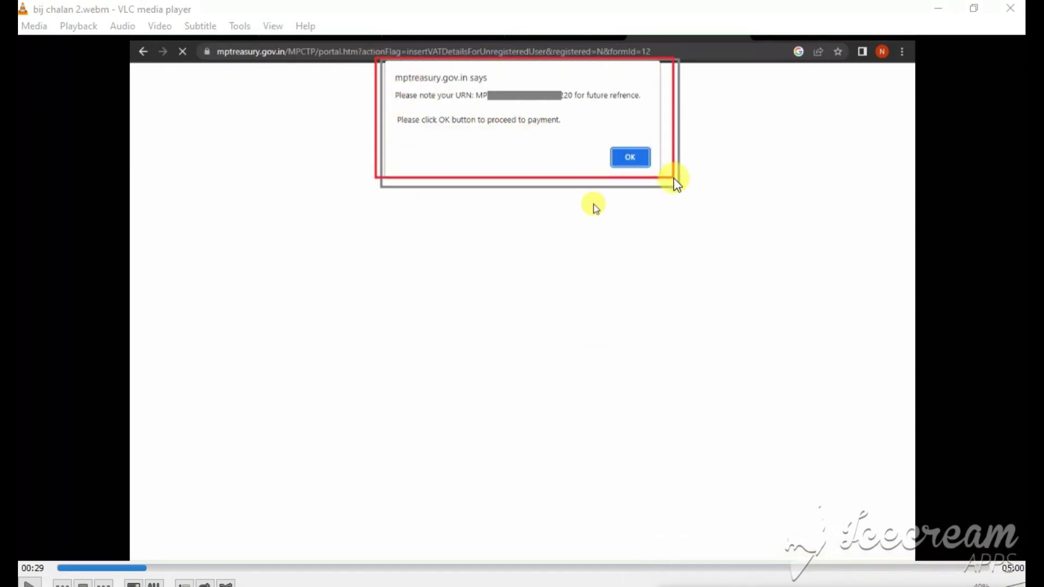
{"action": "left_click_drag", "start_coordinate": [596, 140], "coordinate": [663, 170]}
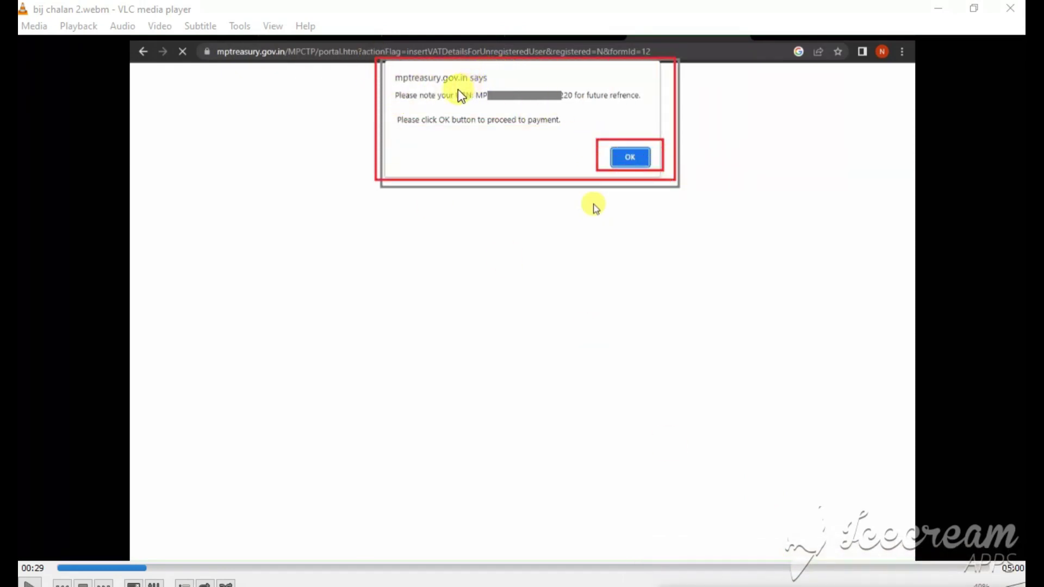
{"action": "left_click_drag", "start_coordinate": [464, 91], "coordinate": [624, 106]}
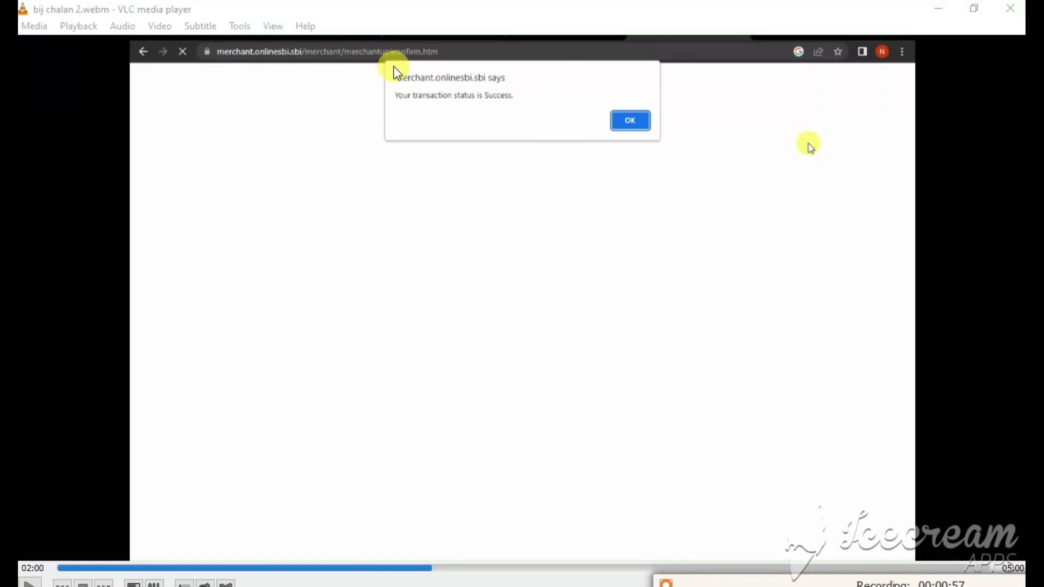
{"action": "mouse_move", "coordinate": [393, 66]}
{"action": "left_mouse_down"}
{"action": "mouse_move", "coordinate": [601, 139]}
{"action": "mouse_move", "coordinate": [670, 143]}
{"action": "left_mouse_up"}
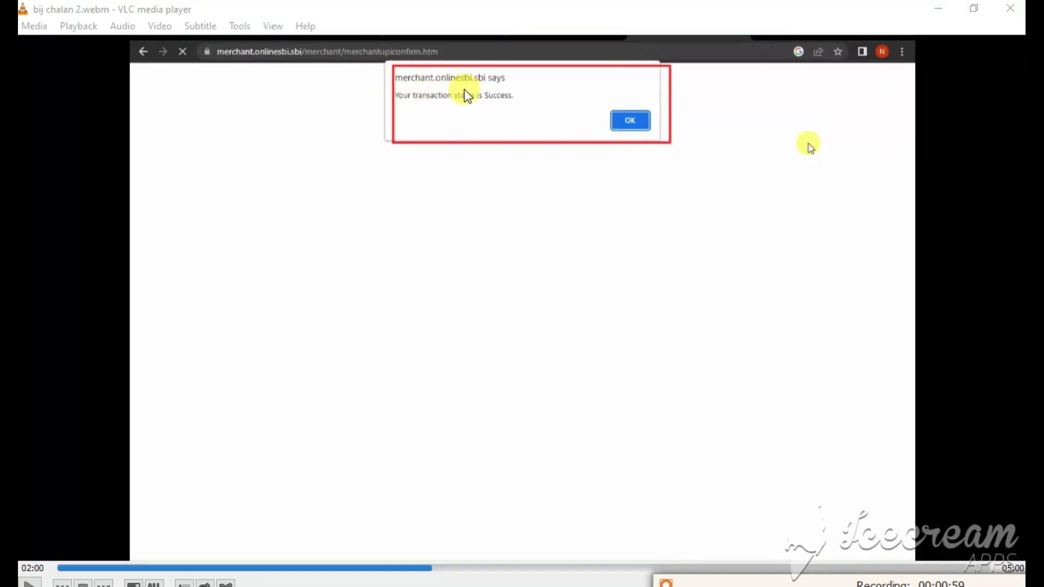
{"action": "left_click_drag", "start_coordinate": [474, 85], "coordinate": [520, 107]}
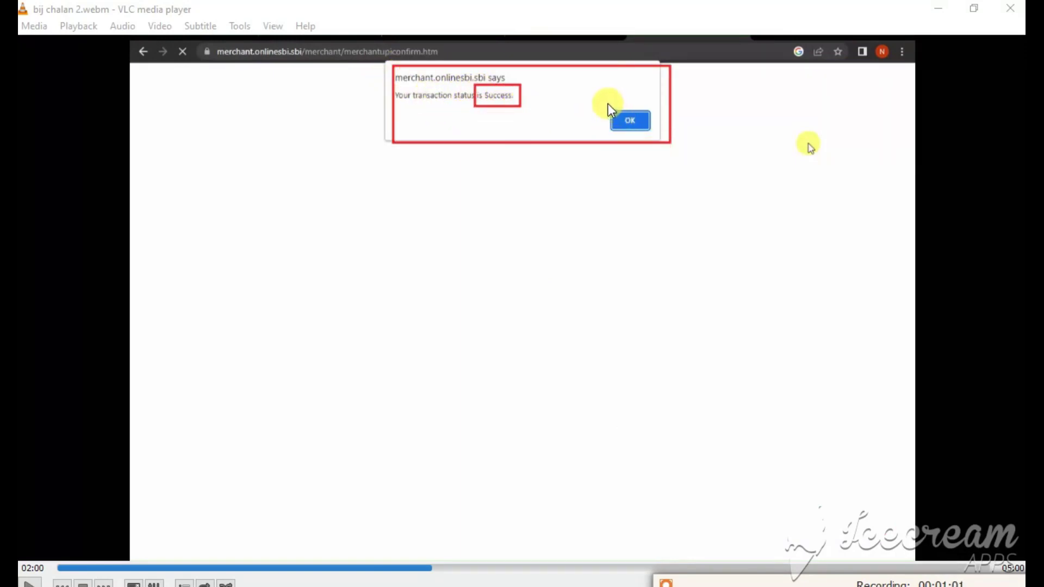
{"action": "left_click_drag", "start_coordinate": [608, 104], "coordinate": [663, 140]}
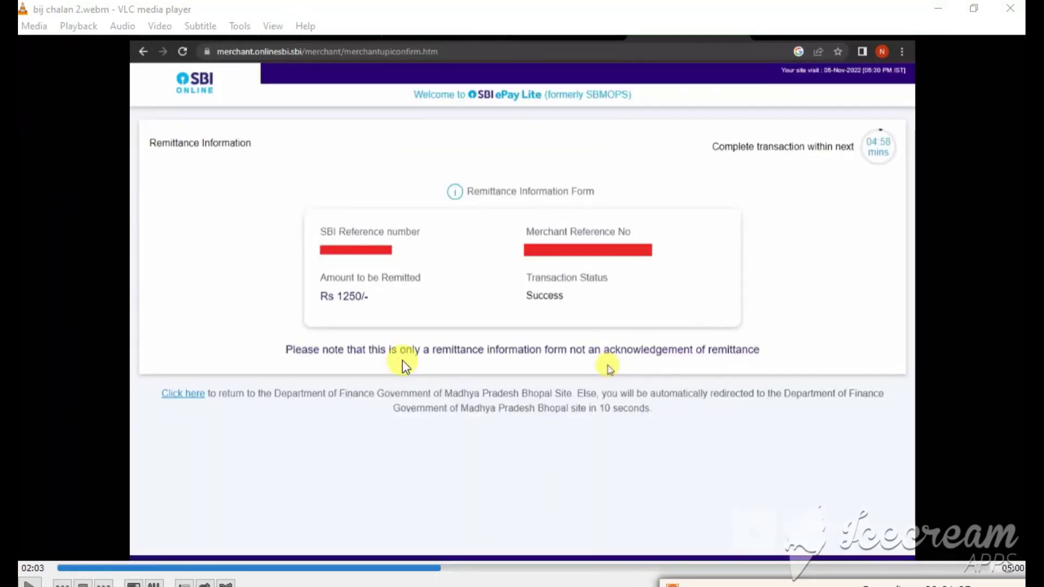
{"action": "left_click_drag", "start_coordinate": [239, 163], "coordinate": [769, 375]}
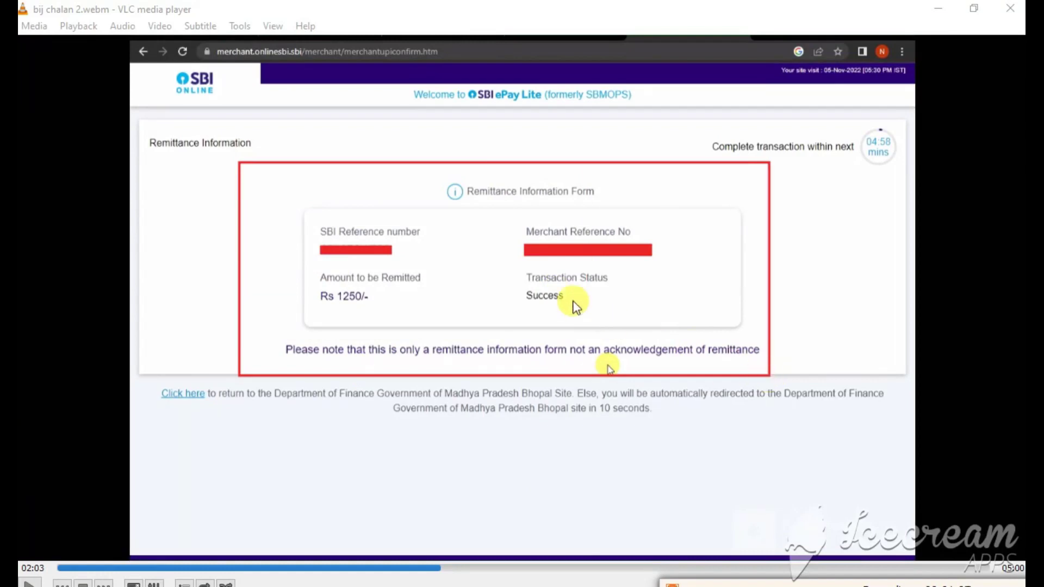
{"action": "left_click_drag", "start_coordinate": [520, 272], "coordinate": [639, 309]}
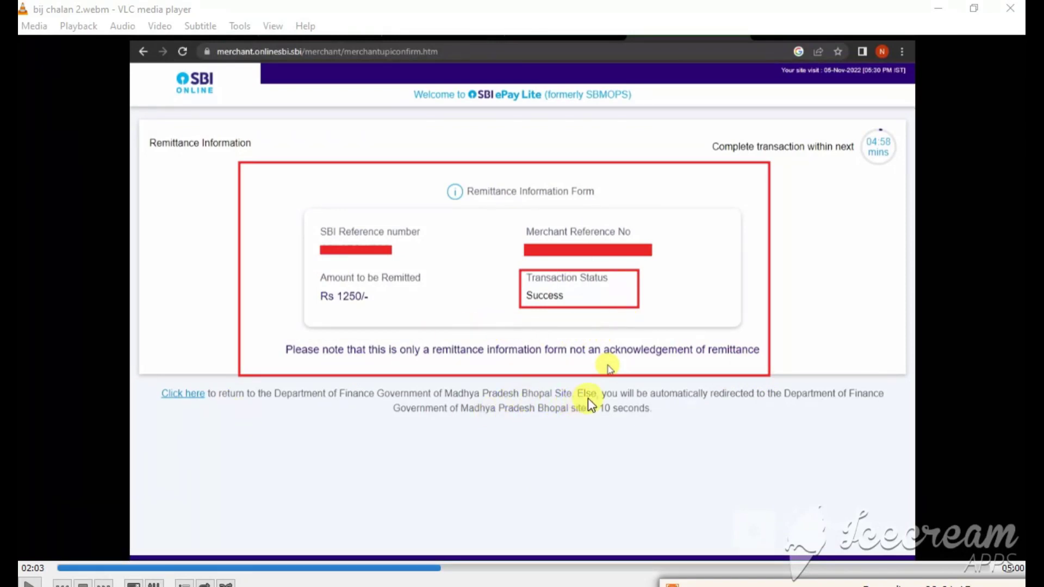
{"action": "left_click_drag", "start_coordinate": [634, 419], "coordinate": [661, 424]}
{"action": "mouse_move", "coordinate": [158, 383]}
{"action": "left_mouse_down"}
{"action": "mouse_move", "coordinate": [205, 414]}
{"action": "mouse_move", "coordinate": [226, 410]}
{"action": "mouse_move", "coordinate": [210, 406]}
{"action": "left_mouse_up"}
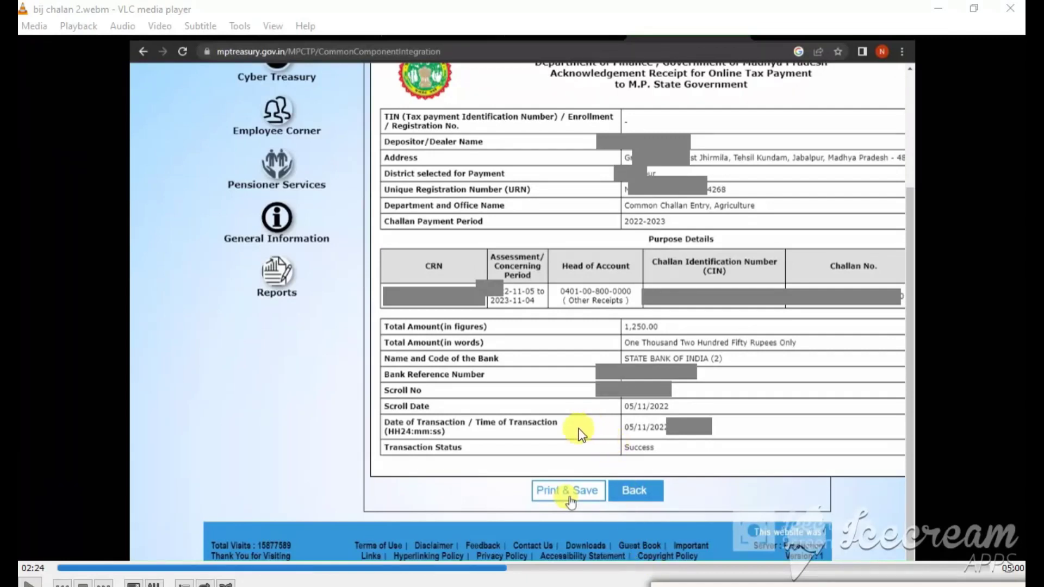
{"action": "left_click_drag", "start_coordinate": [518, 470], "coordinate": [690, 514]}
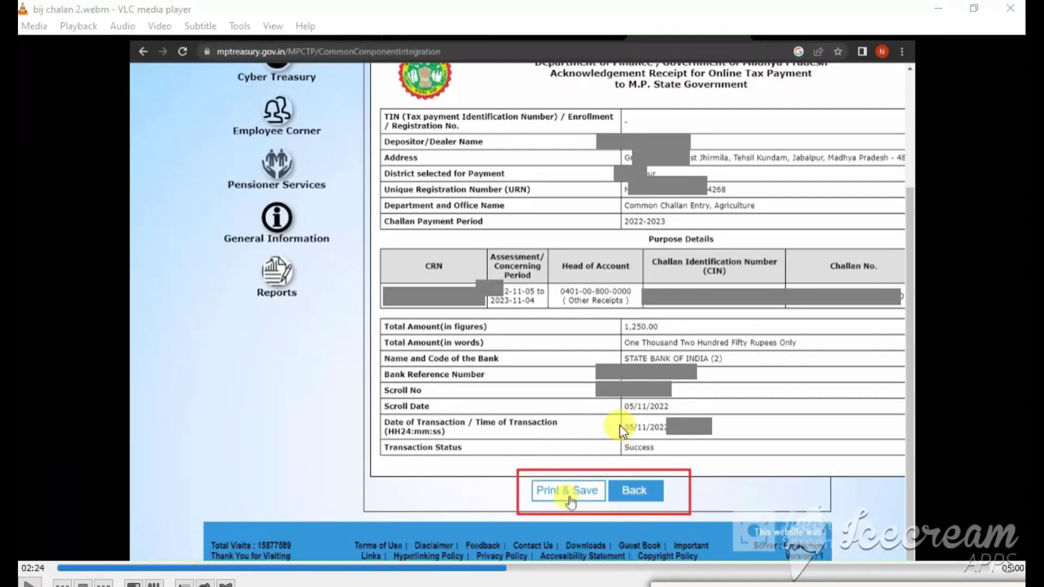
{"action": "mouse_move", "coordinate": [411, 107]}
{"action": "left_mouse_down"}
{"action": "mouse_move", "coordinate": [845, 334]}
{"action": "mouse_move", "coordinate": [871, 438]}
{"action": "mouse_move", "coordinate": [894, 466]}
{"action": "left_mouse_up"}
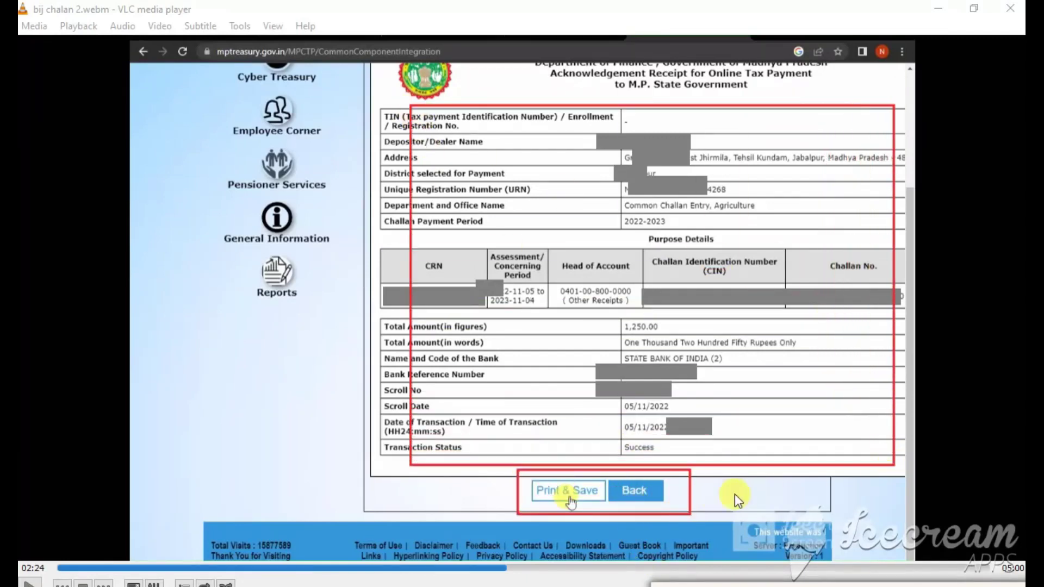
{"action": "left_click_drag", "start_coordinate": [533, 481], "coordinate": [617, 501]}
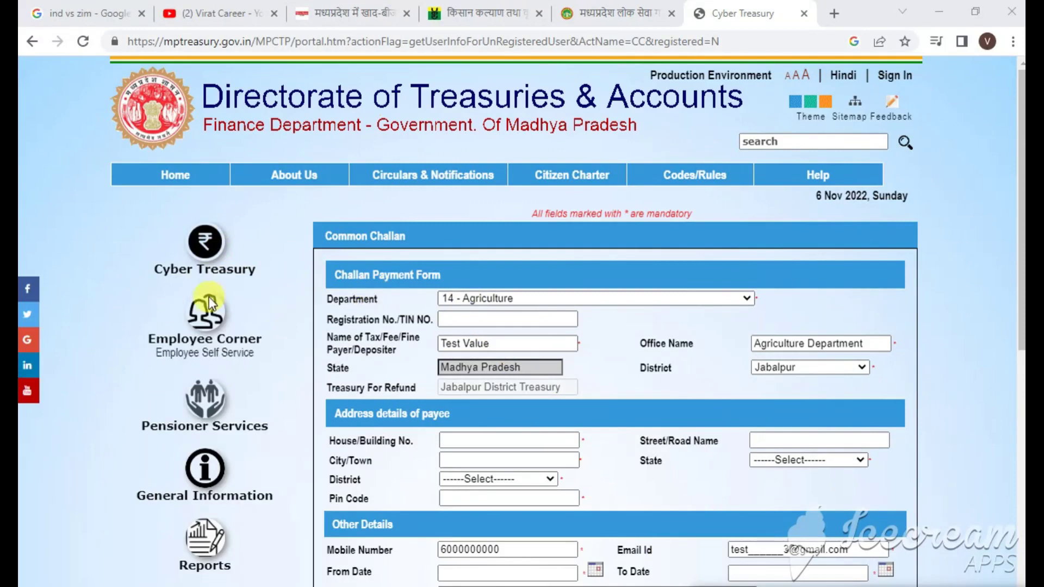
Choose "0401 - 00 - 800 - 0000 - Other Receipts" as the head of account in the other details of the Agriculture challan.
{"action": "mouse_move", "coordinate": [201, 274]}
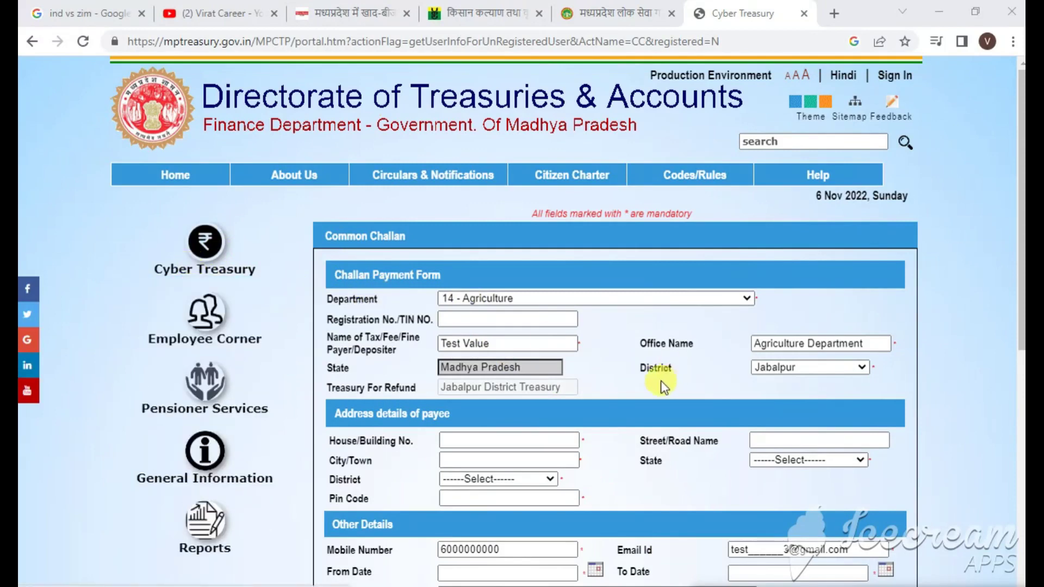
{"action": "scroll", "coordinate": [593, 341], "scroll_direction": "down", "scroll_amount": 2}
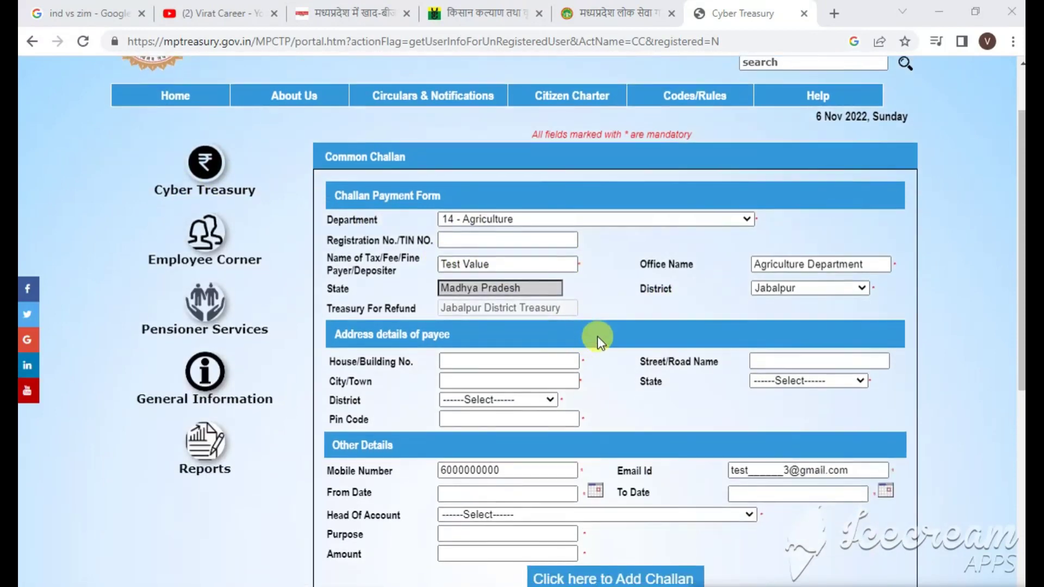
{"action": "scroll", "coordinate": [609, 322], "scroll_direction": "down", "scroll_amount": 3}
{"action": "scroll", "coordinate": [605, 325], "scroll_direction": "down", "scroll_amount": 2}
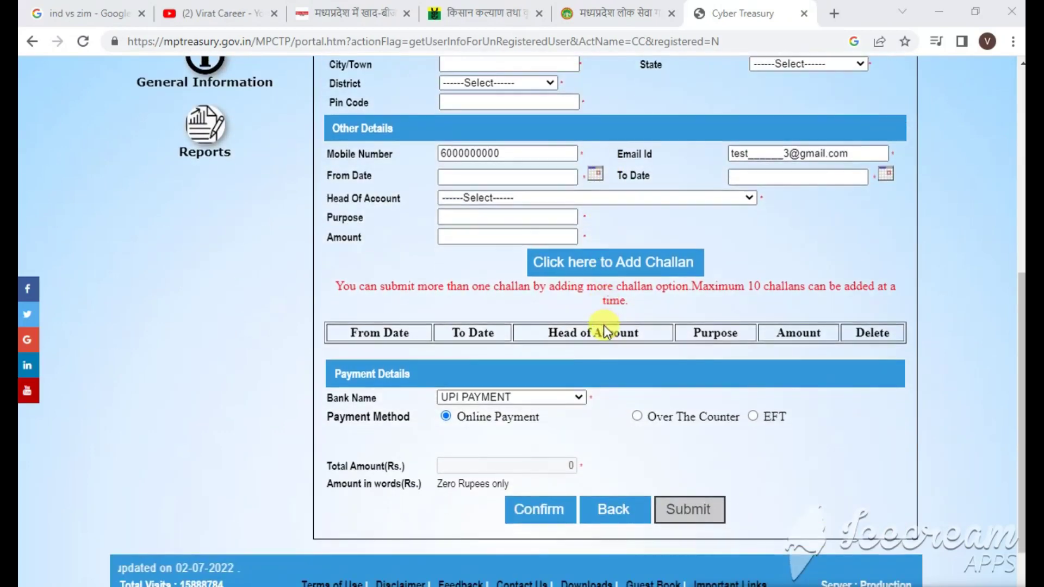
{"action": "scroll", "coordinate": [582, 251], "scroll_direction": "down", "scroll_amount": 3}
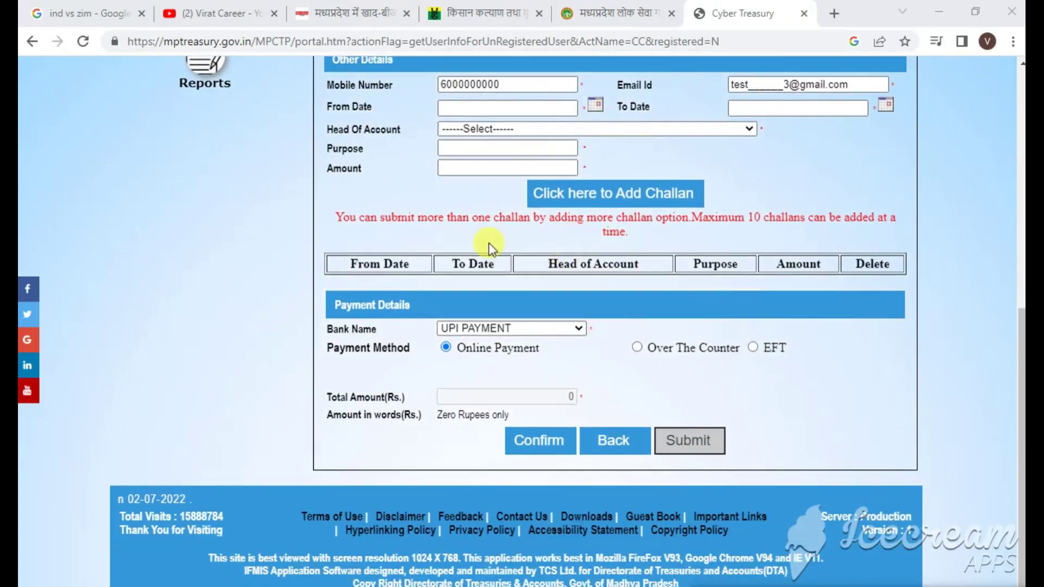
{"action": "scroll", "coordinate": [449, 246], "scroll_direction": "up", "scroll_amount": 2}
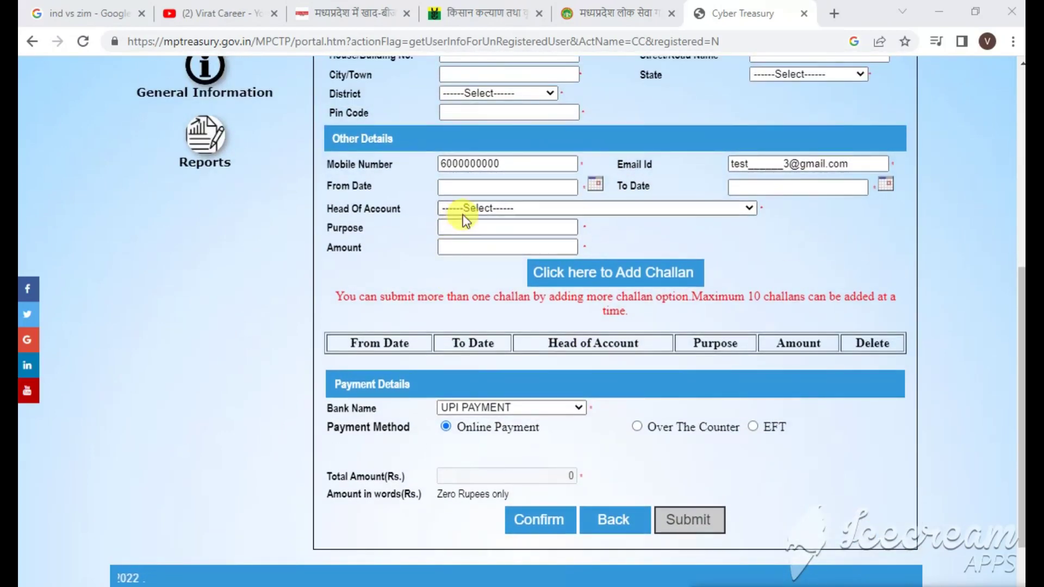
{"action": "left_click", "coordinate": [498, 208]}
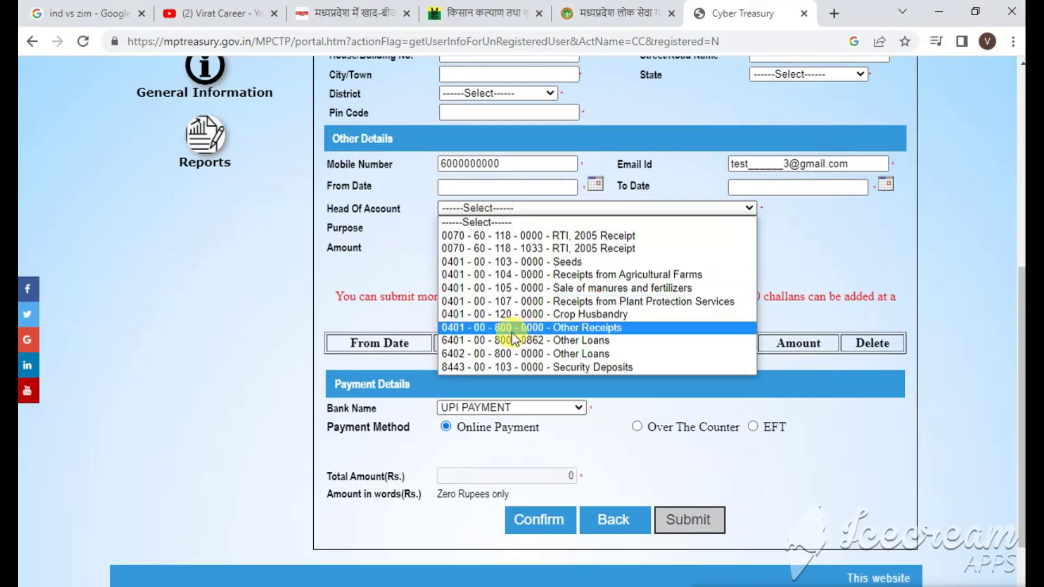
{"action": "left_click", "coordinate": [575, 328]}
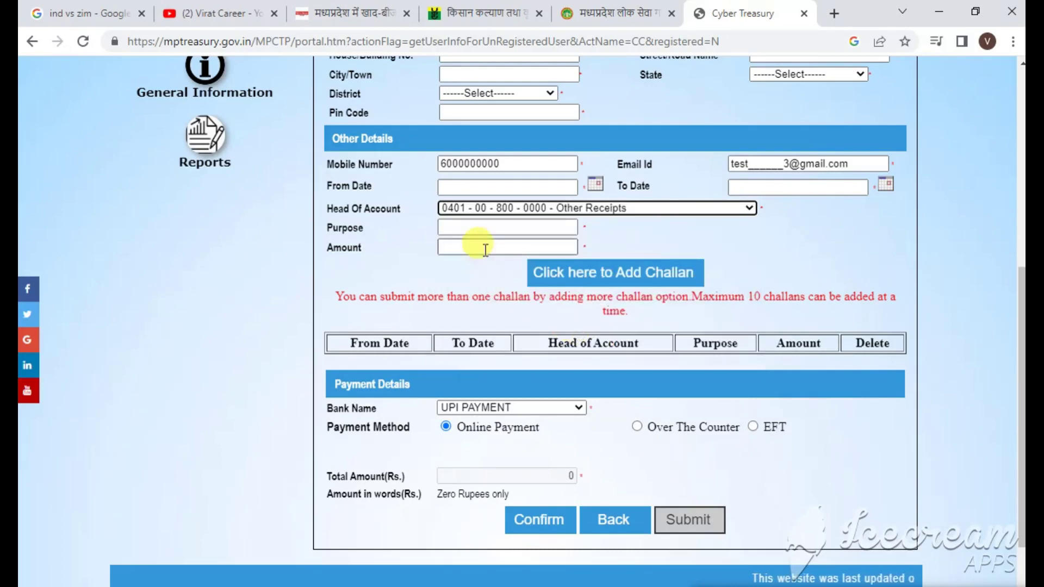
Enter "seed registration" as the purpose of the challan.
{"action": "left_click", "coordinate": [487, 223]}
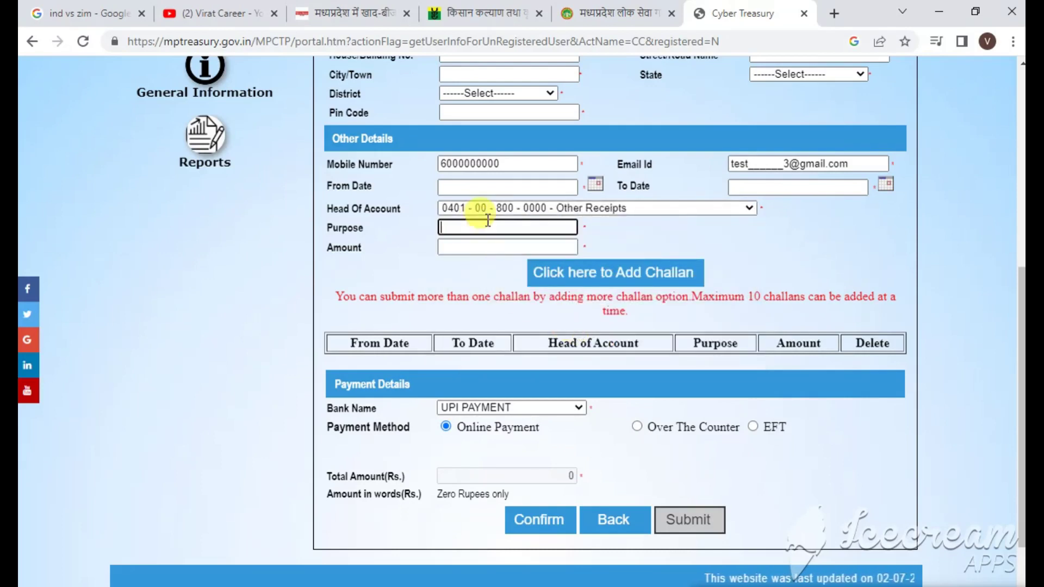
{"action": "type", "text": "seed"}
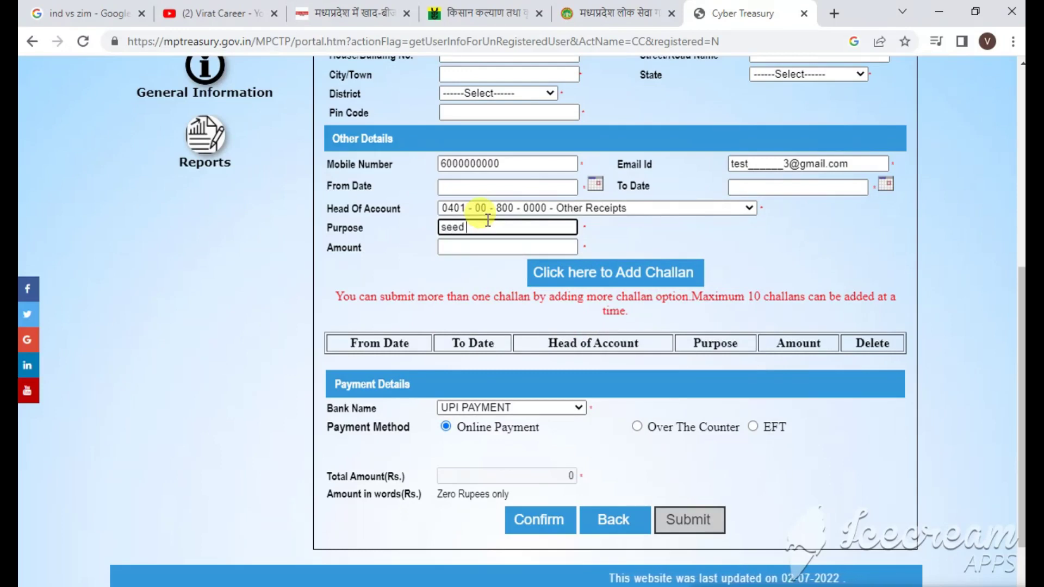
{"action": "type", "text": " re"}
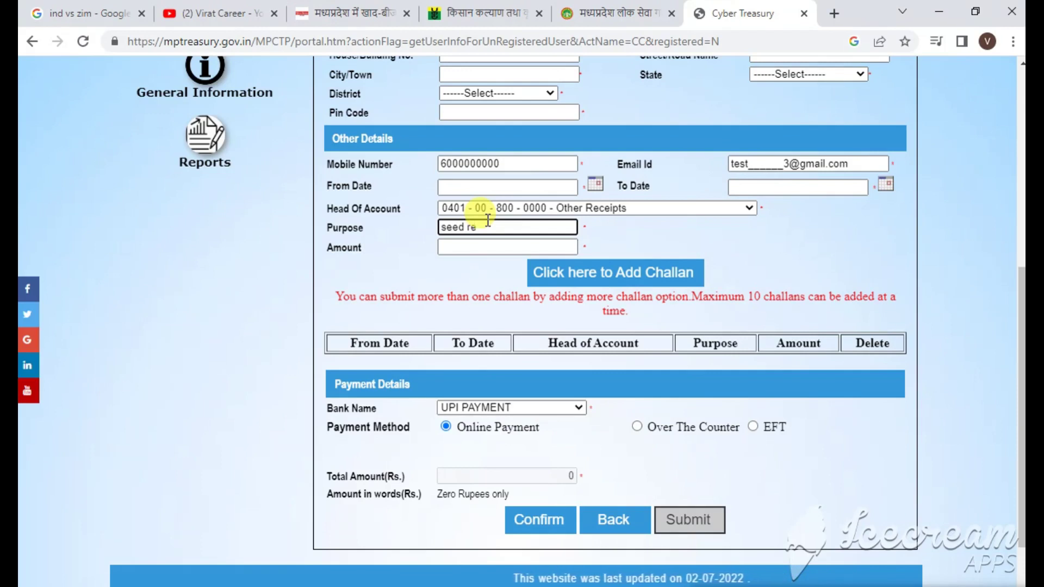
{"action": "type", "text": "gis"}
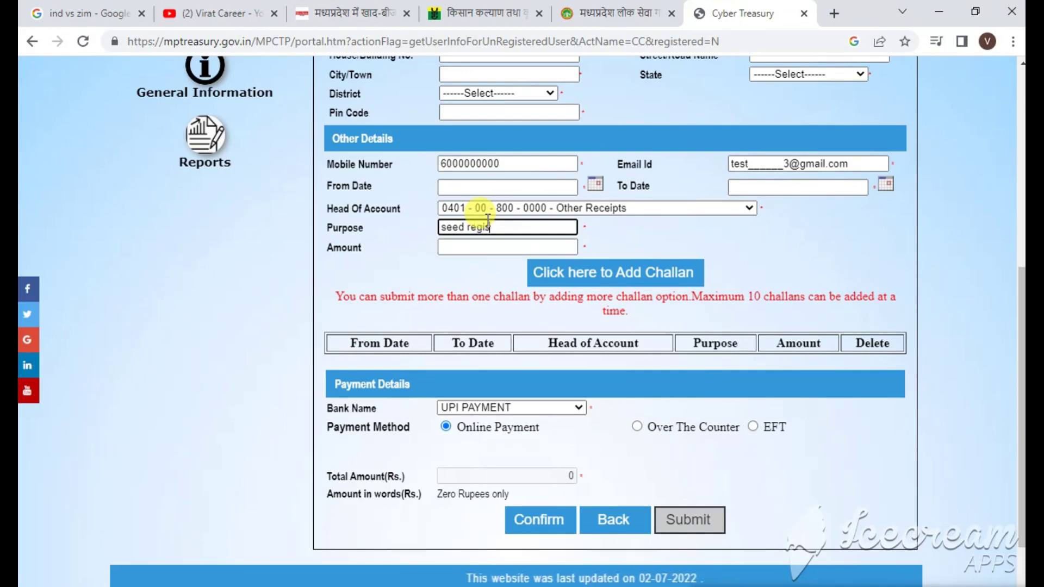
{"action": "type", "text": "trat"}
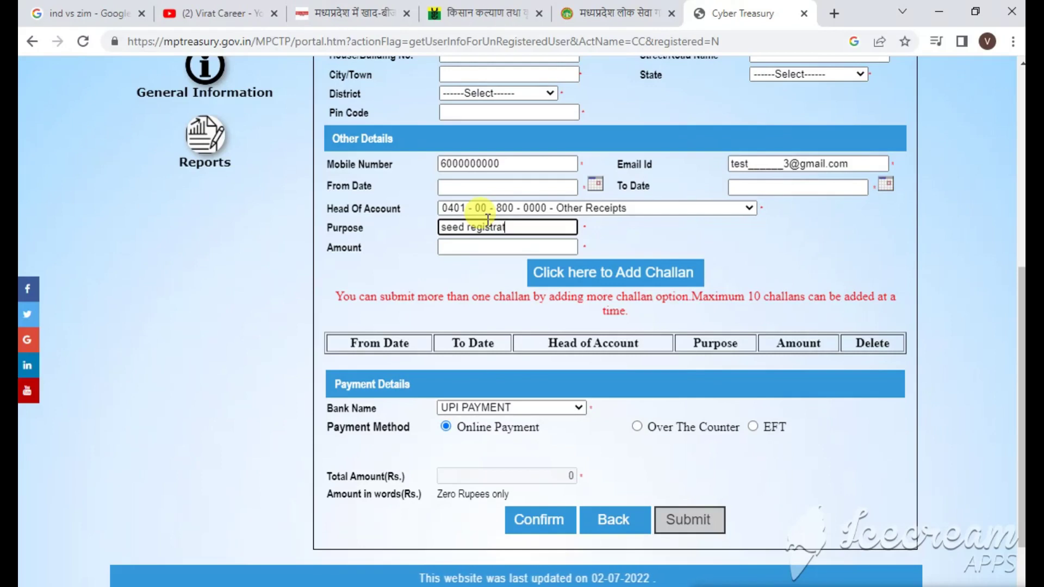
{"action": "type", "text": "ion"}
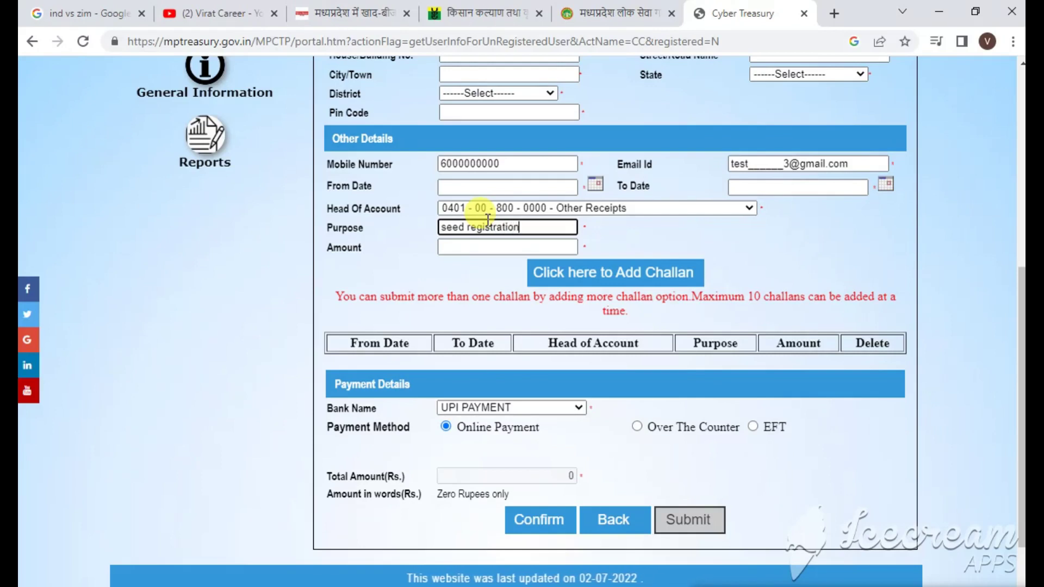
Set the amount to 1000 and try to add the seed registration entry to the challan list.
{"action": "left_click", "coordinate": [463, 246]}
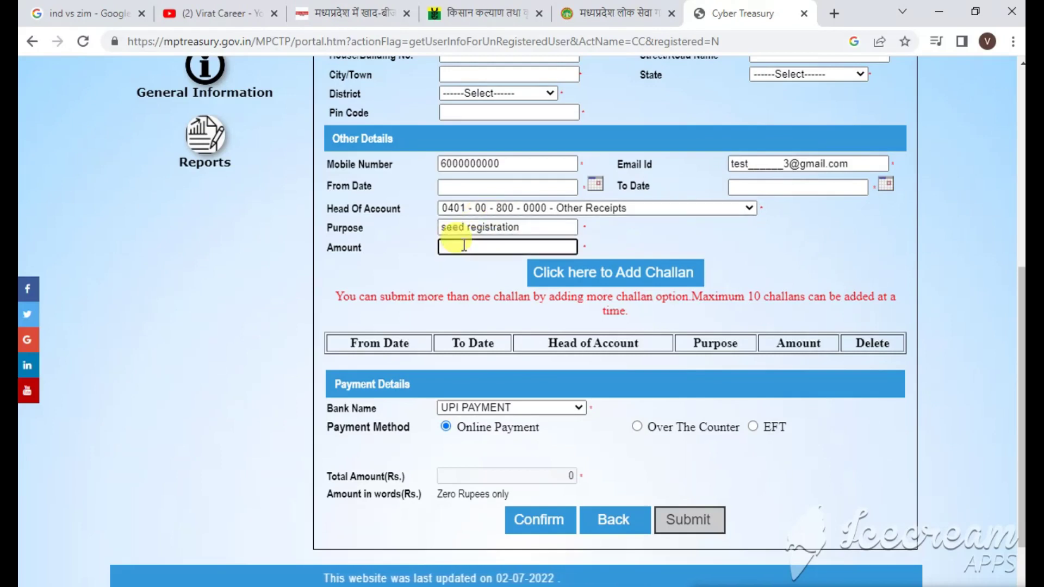
{"action": "type", "text": "1000"}
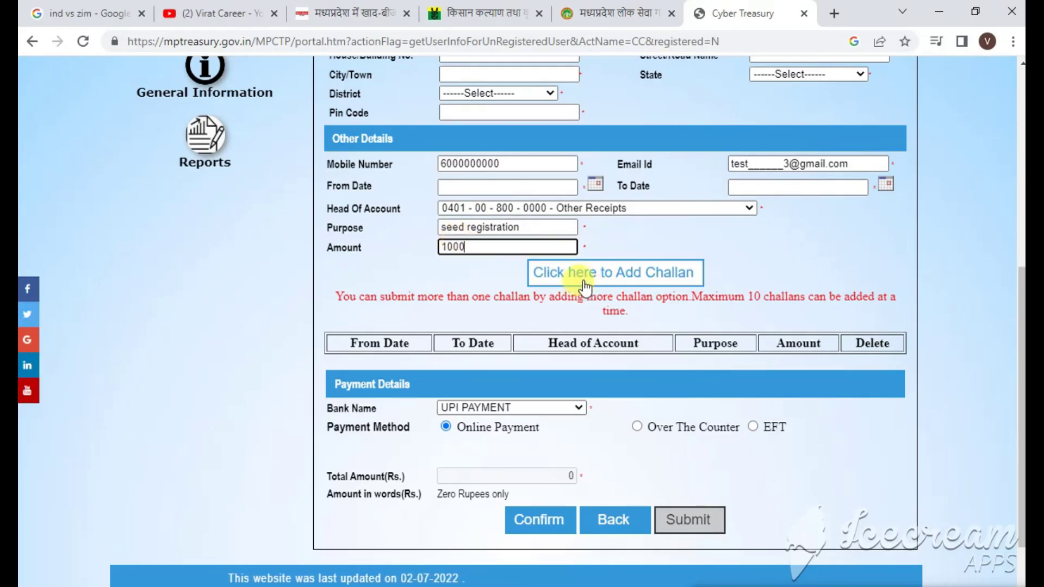
{"action": "left_click", "coordinate": [657, 273]}
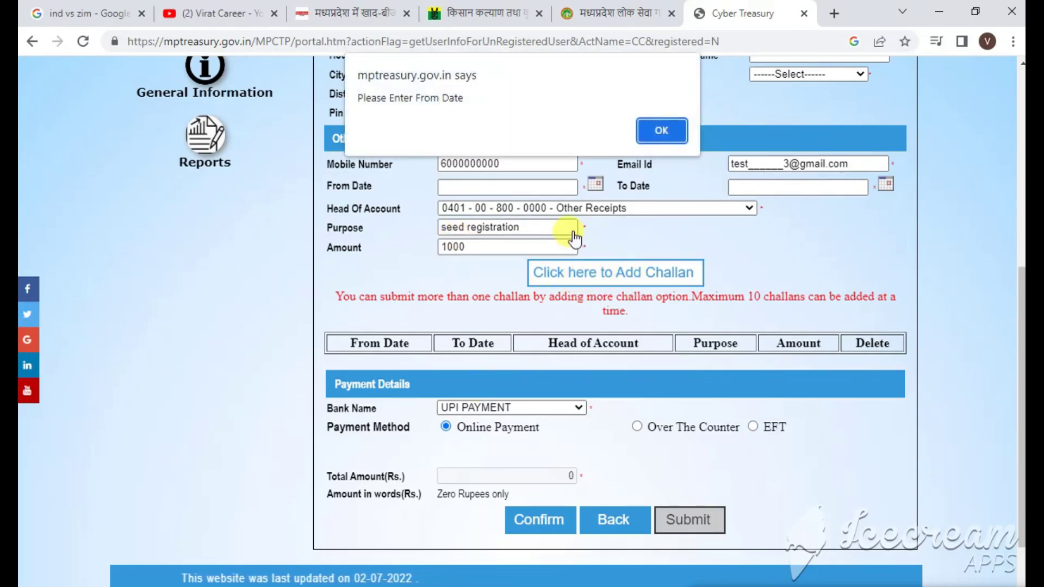
{"action": "left_click", "coordinate": [643, 130]}
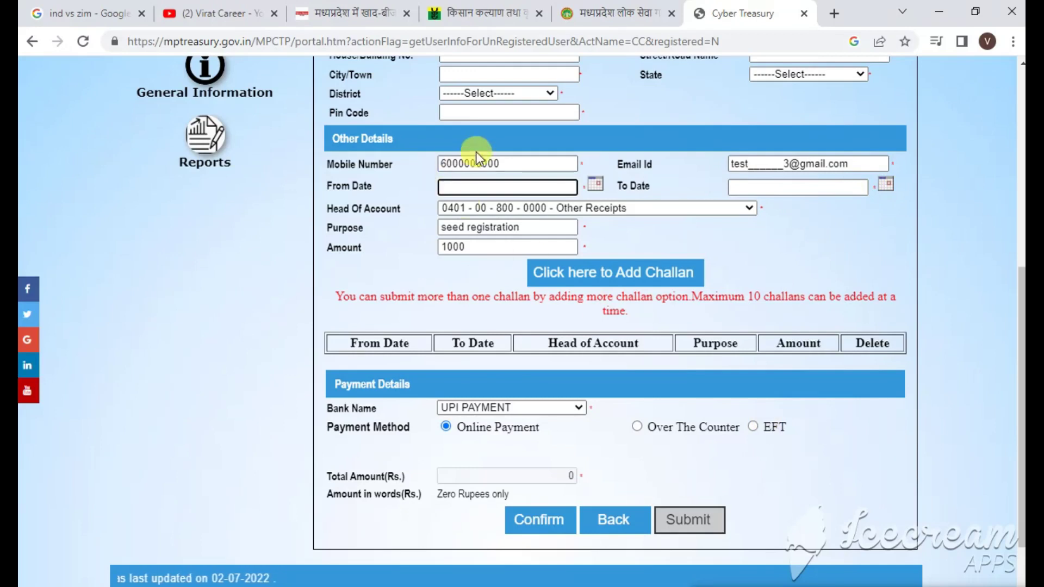
Replace the challan's purpose with "keetnashak reg" and set the amount to 7500.
{"action": "left_click_drag", "start_coordinate": [532, 226], "coordinate": [440, 229]}
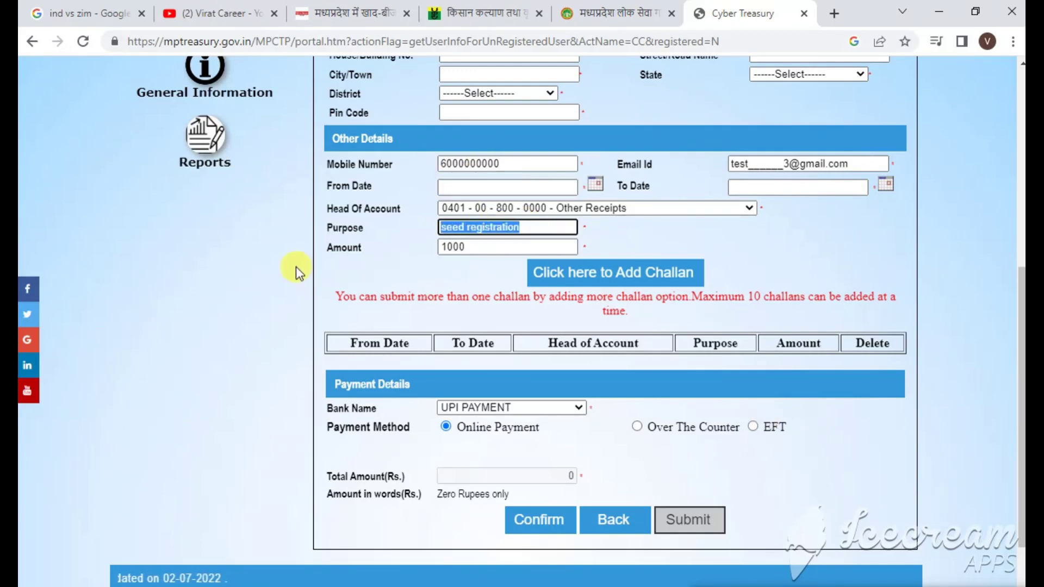
{"action": "type", "text": "kee"}
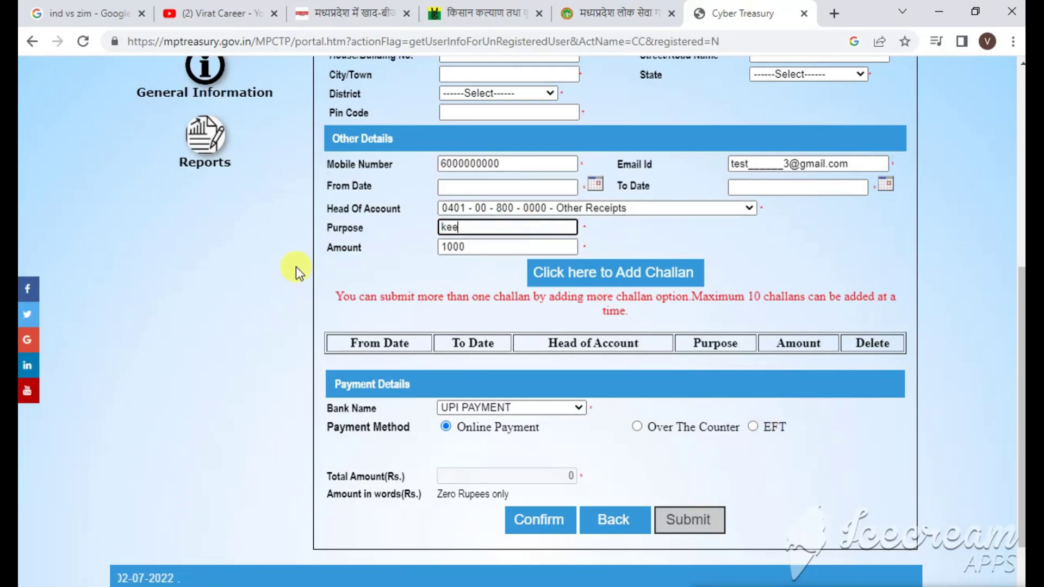
{"action": "type", "text": "tnasha"}
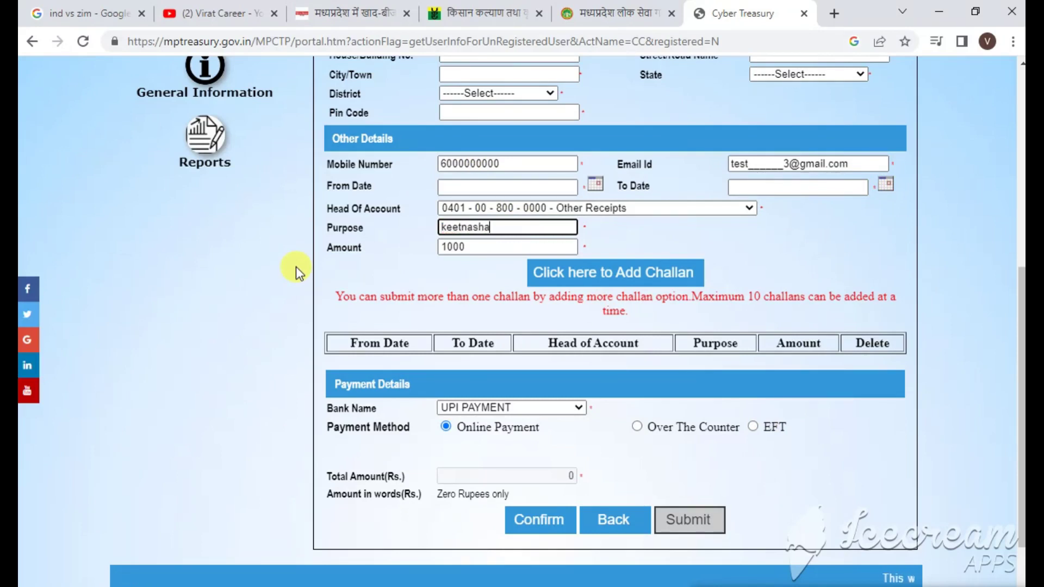
{"action": "type", "text": "k reg"}
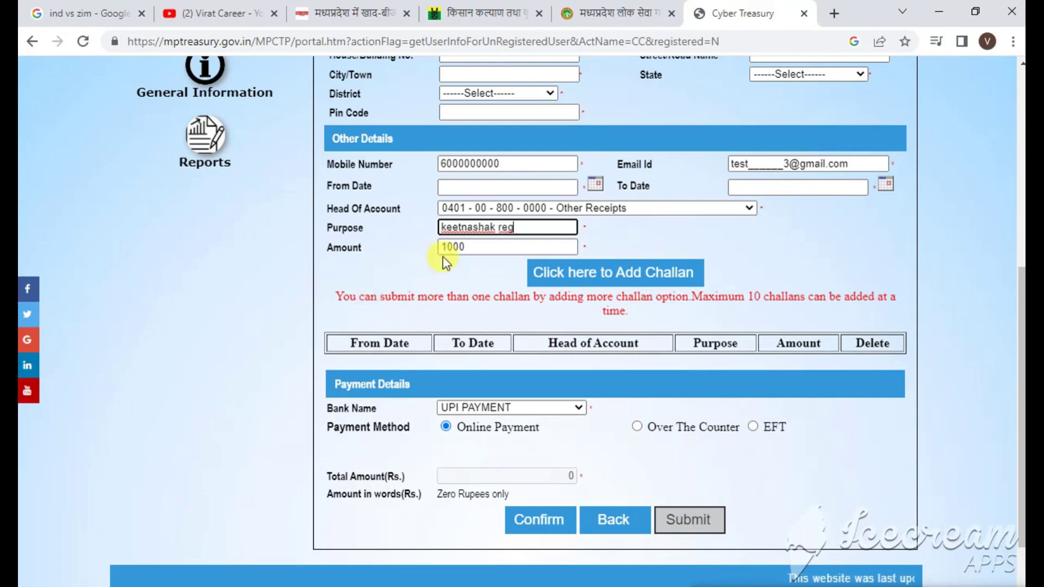
{"action": "left_click", "coordinate": [470, 248]}
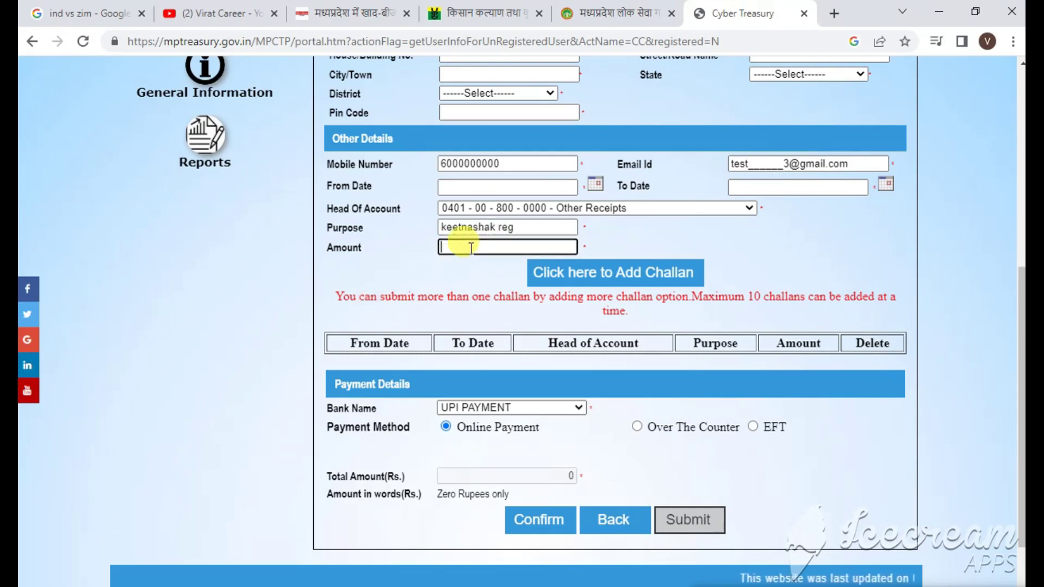
{"action": "type", "text": "7500"}
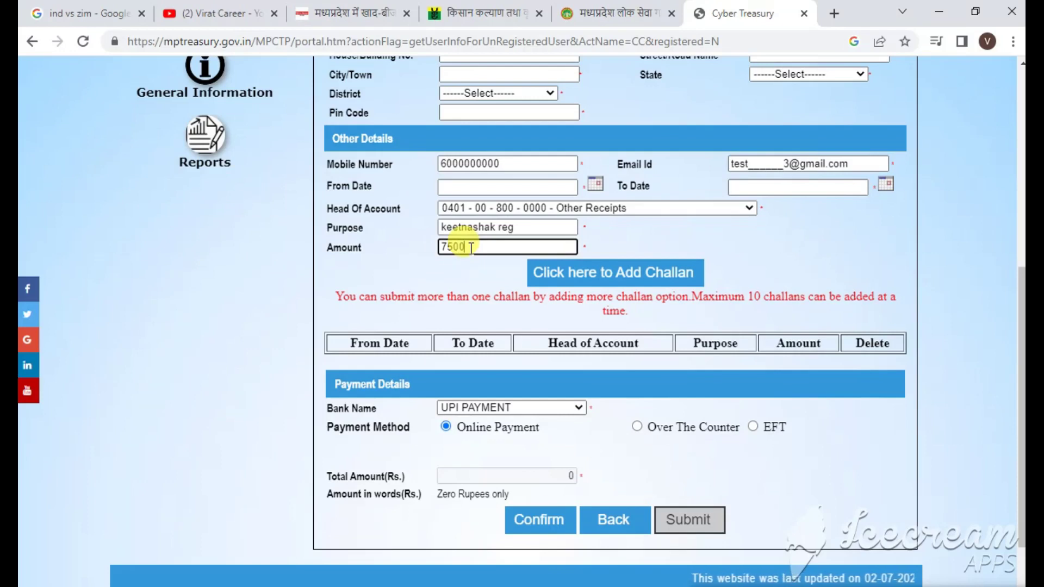
{"action": "left_click", "coordinate": [390, 267]}
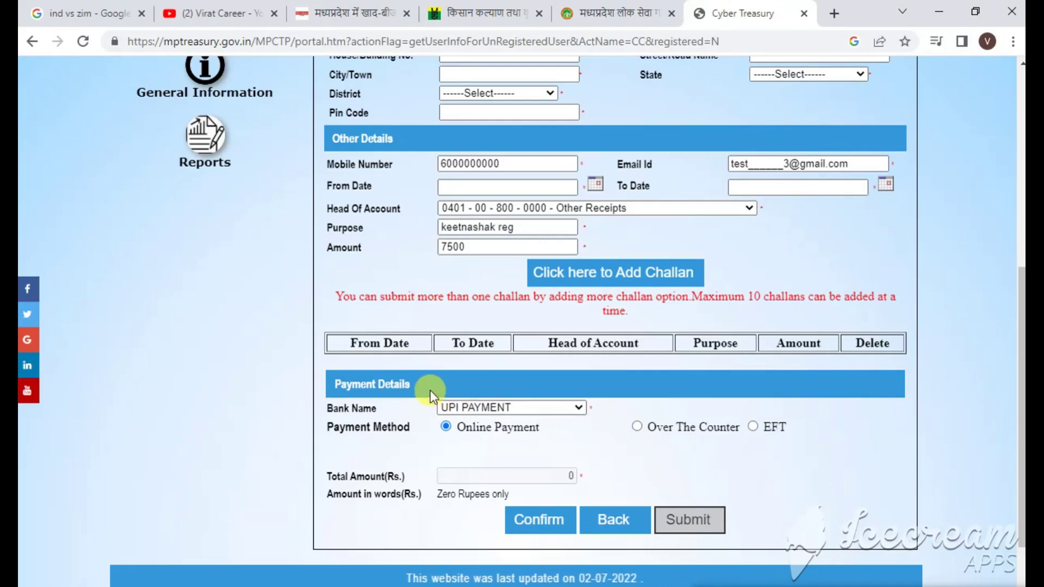
Switch to YouTube and open the list of videos on the Virat Career channel.
{"action": "left_click", "coordinate": [624, 13]}
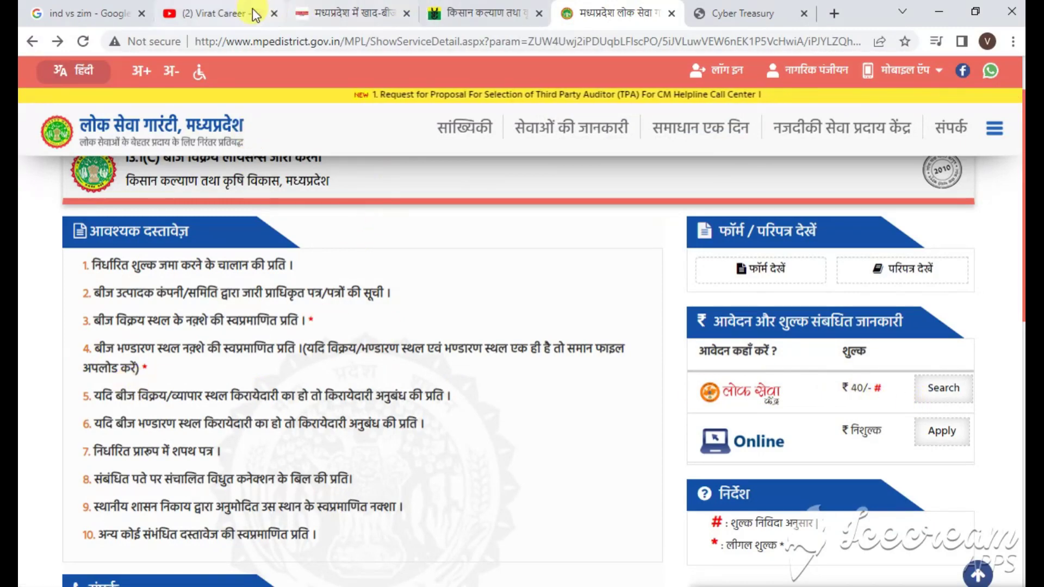
{"action": "left_click", "coordinate": [222, 15]}
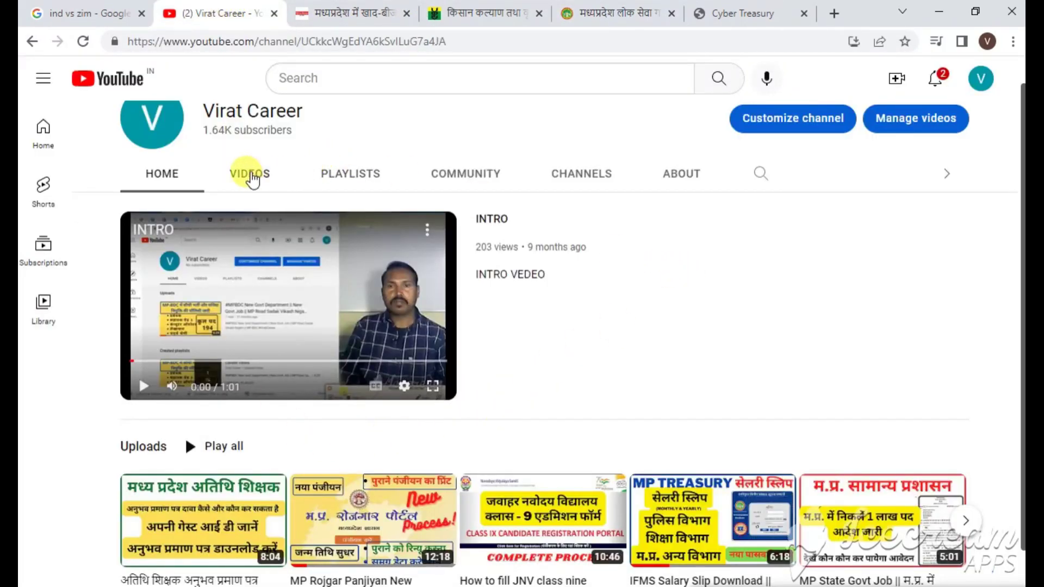
{"action": "left_click", "coordinate": [252, 177]}
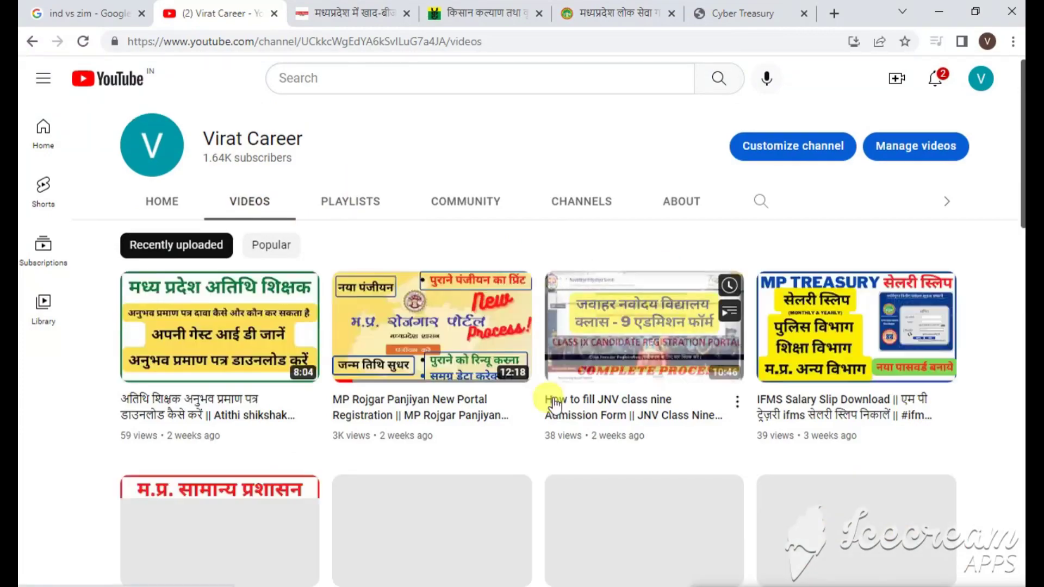